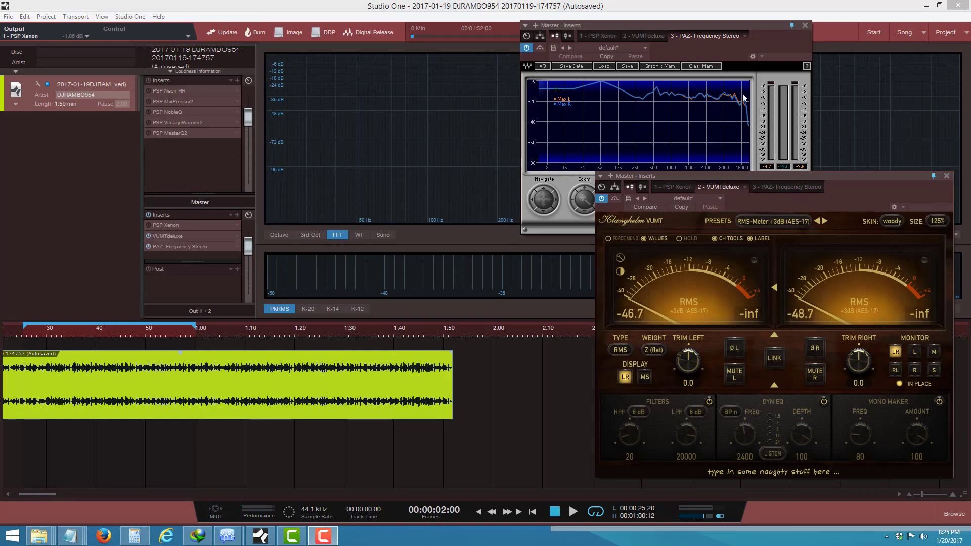
Place the playback cursor at the loop start and expand the track's loudness information.
click(779, 49)
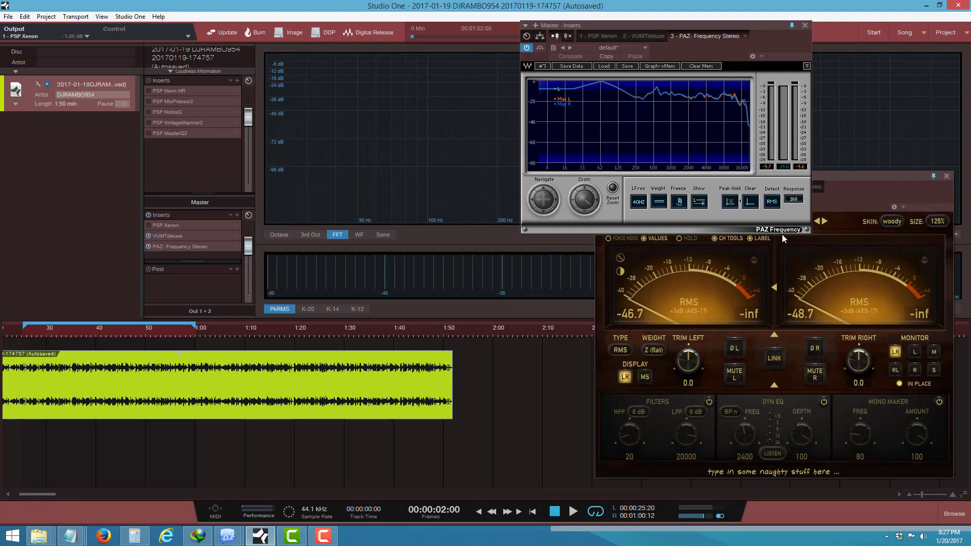
click(24, 331)
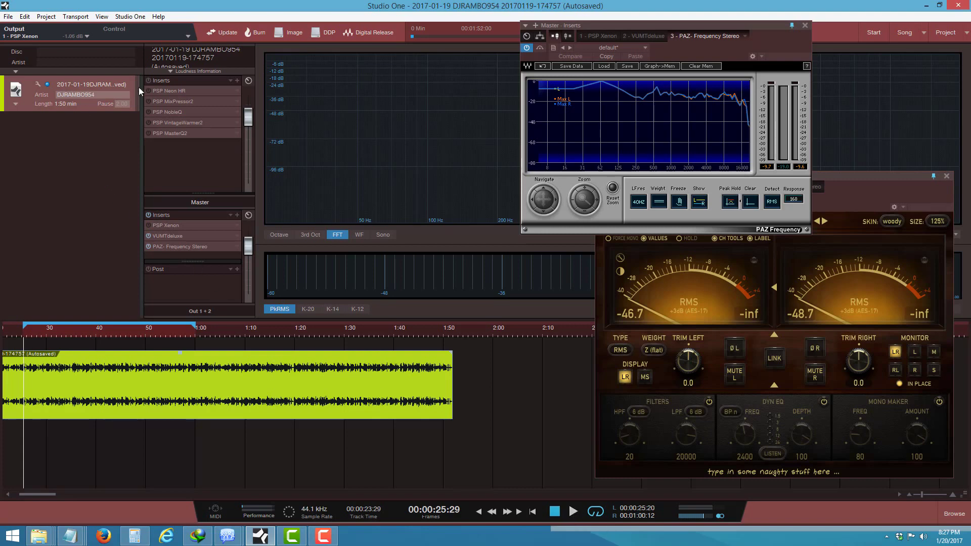
click(209, 72)
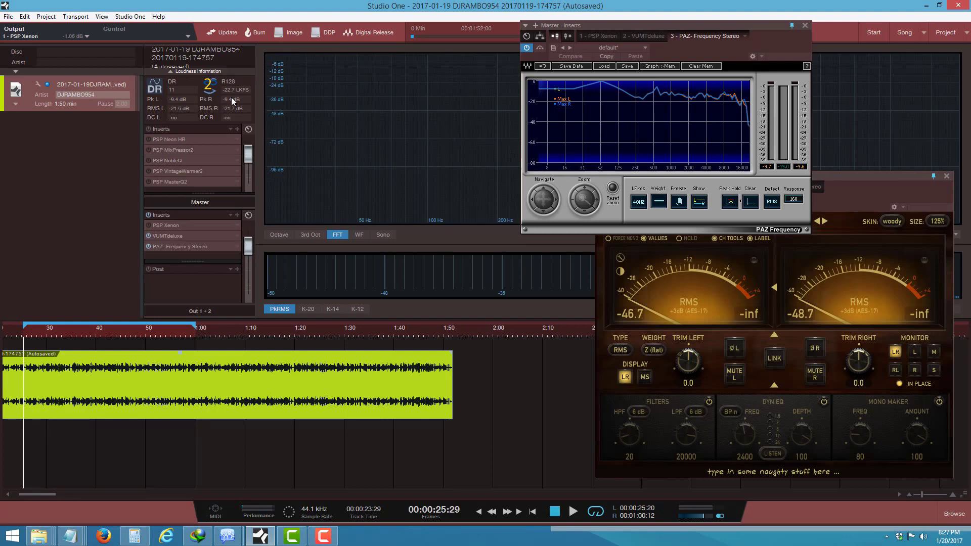
drag(93, 334, 99, 358)
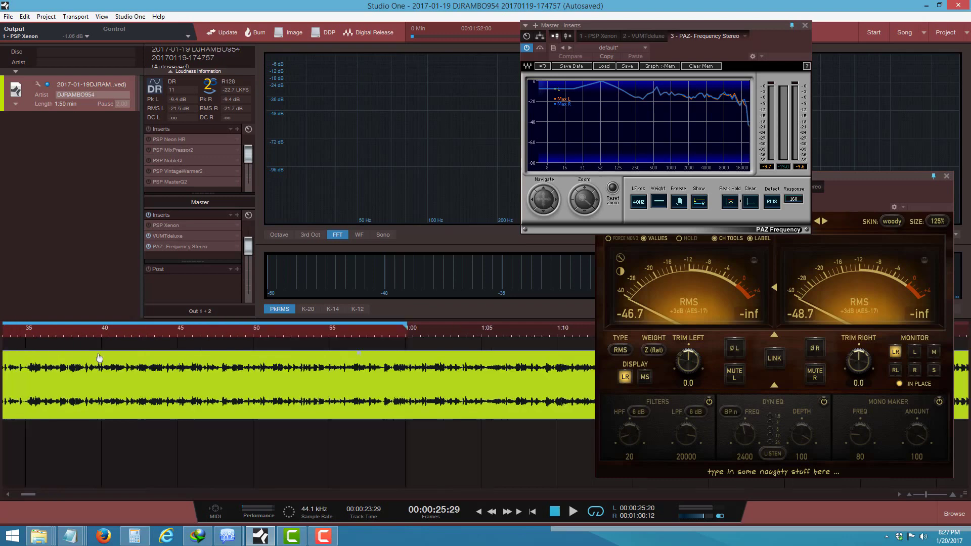
scroll(319, 339, down, 3)
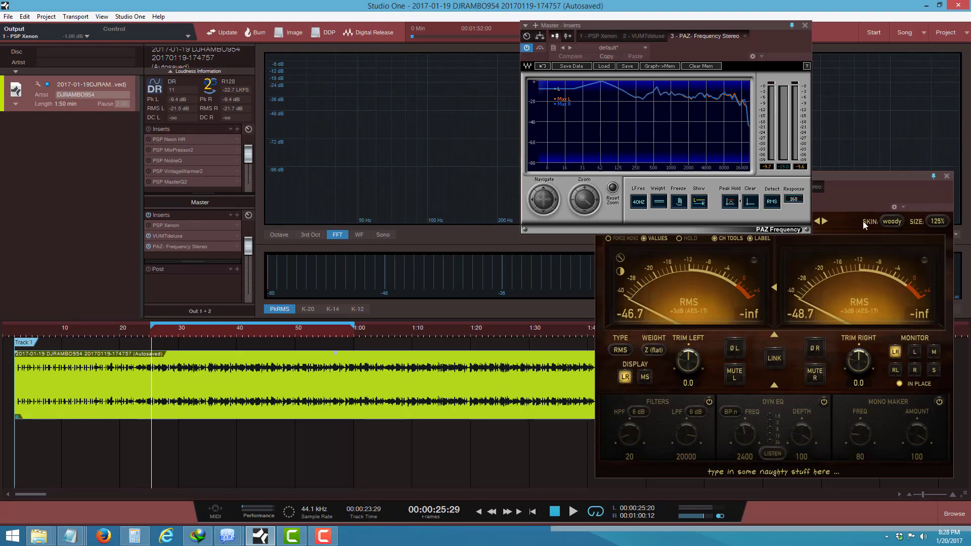
Play the track from the loop start with the VUMTdeluxe RMS meter in front, then stop playback.
click(893, 183)
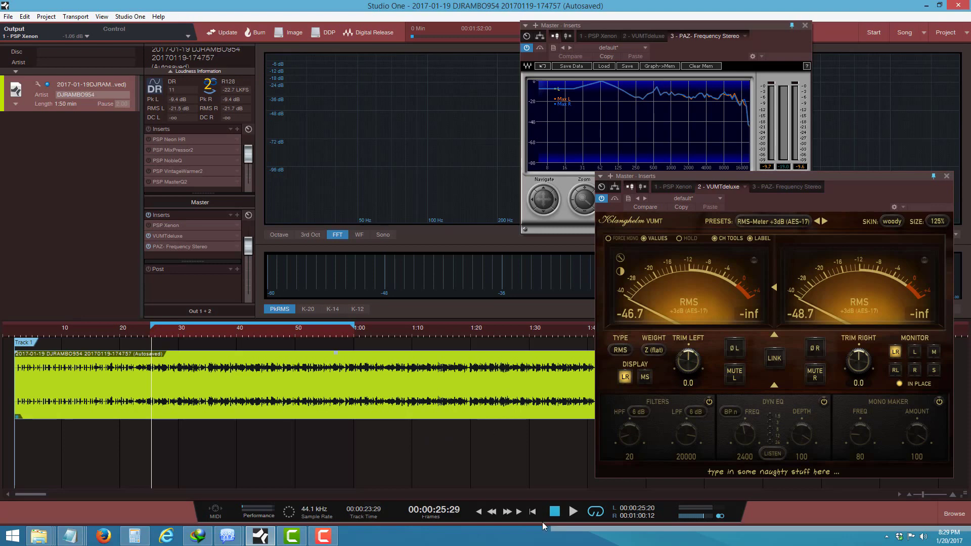
click(568, 511)
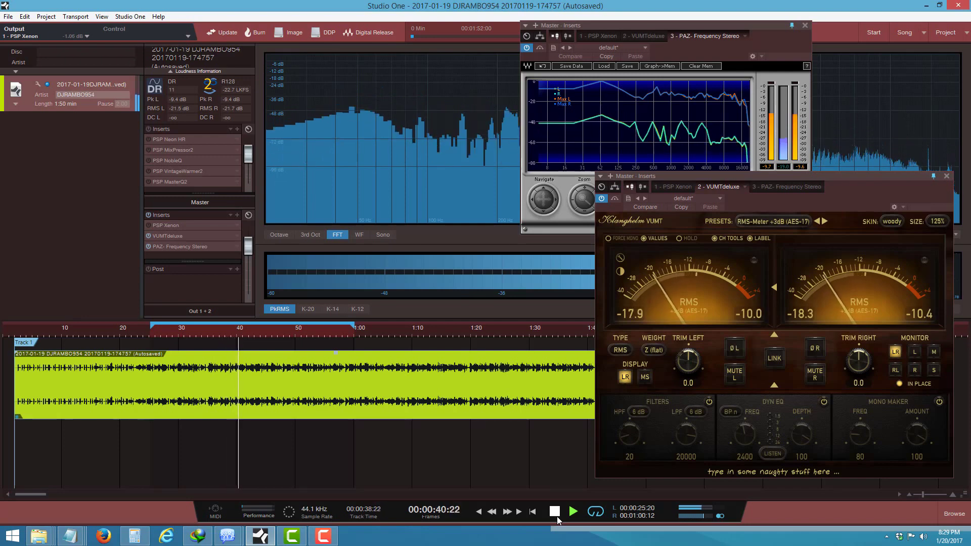
click(554, 515)
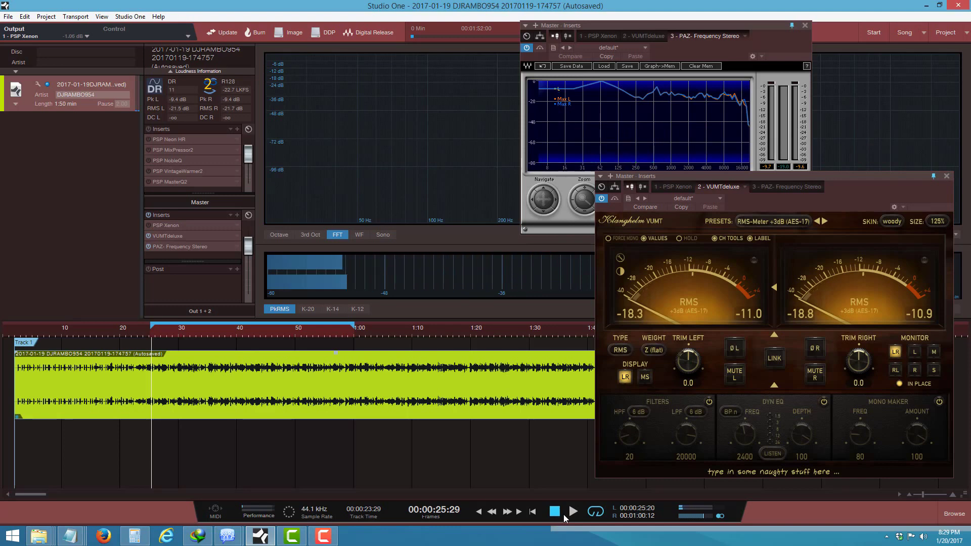
Bring the PAZ Frequency Stereo analyzer to the front and check the frequency curve during a short playback.
click(786, 42)
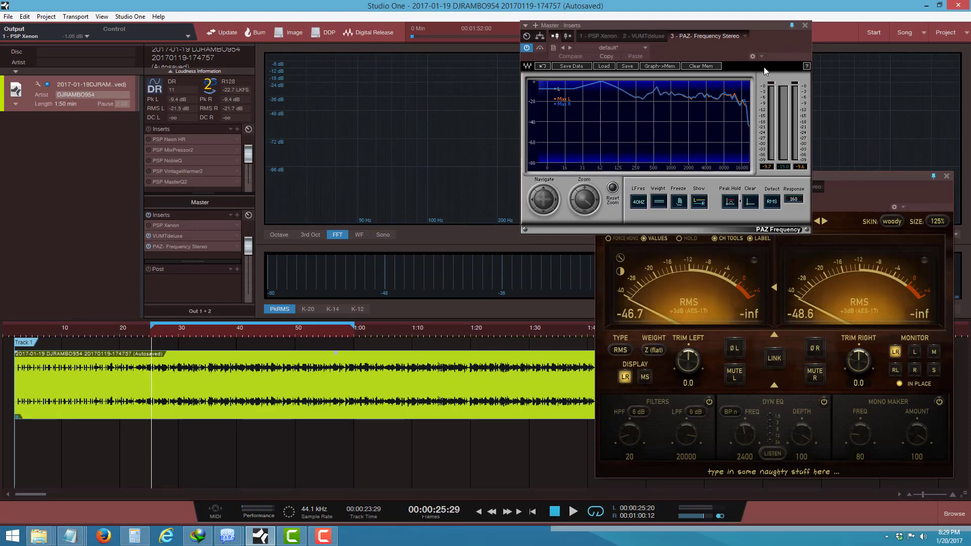
click(571, 511)
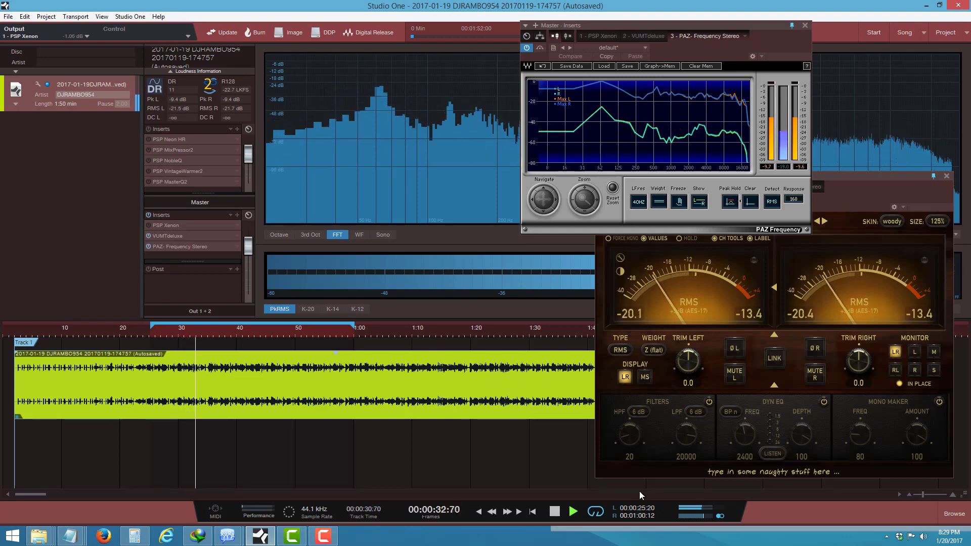
click(555, 512)
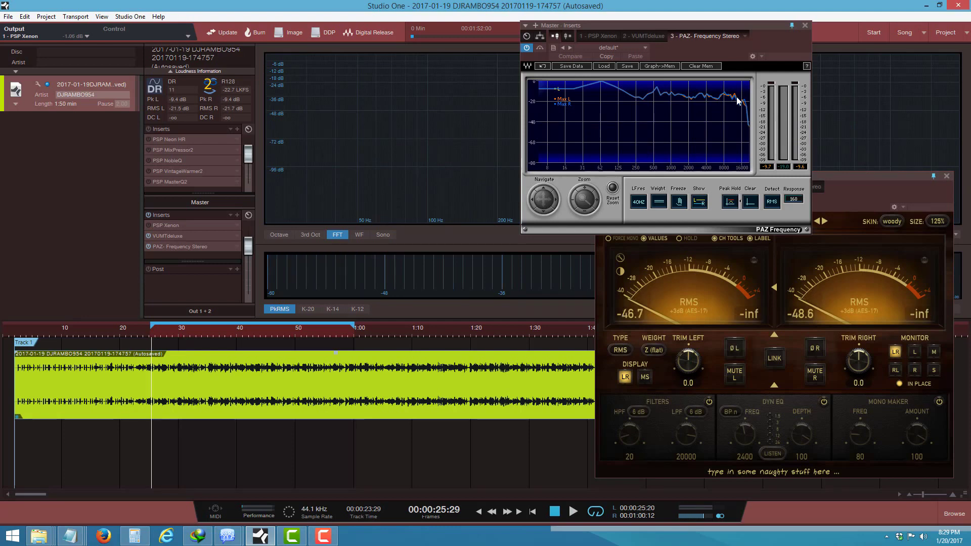
Copy PAZ Frequency Stereo into the master's post-fader section and play the track to check its metering there.
click(878, 187)
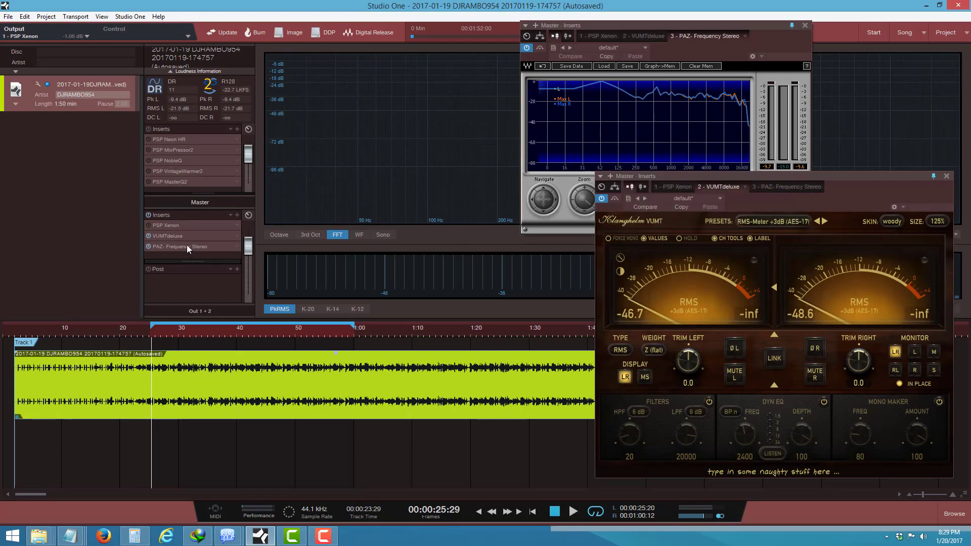
drag(181, 245, 192, 296)
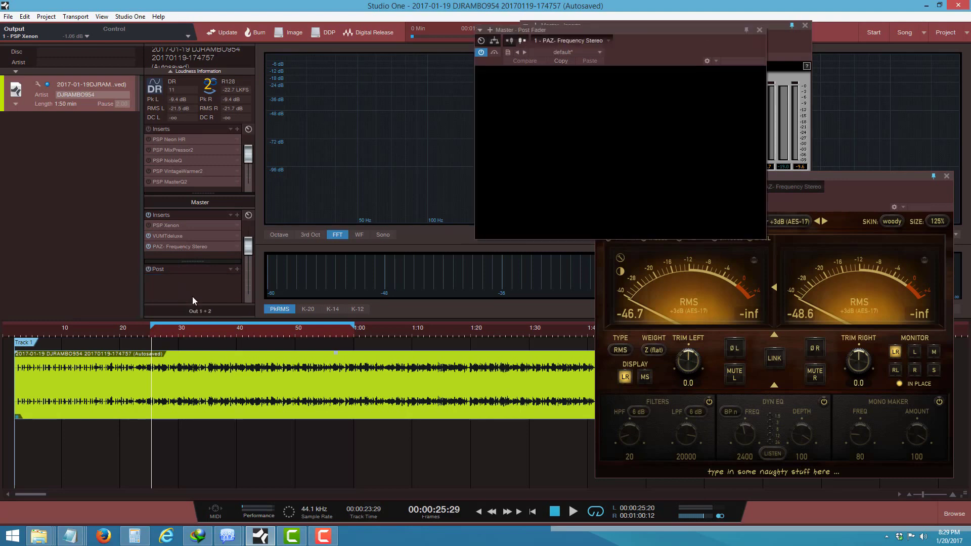
click(573, 512)
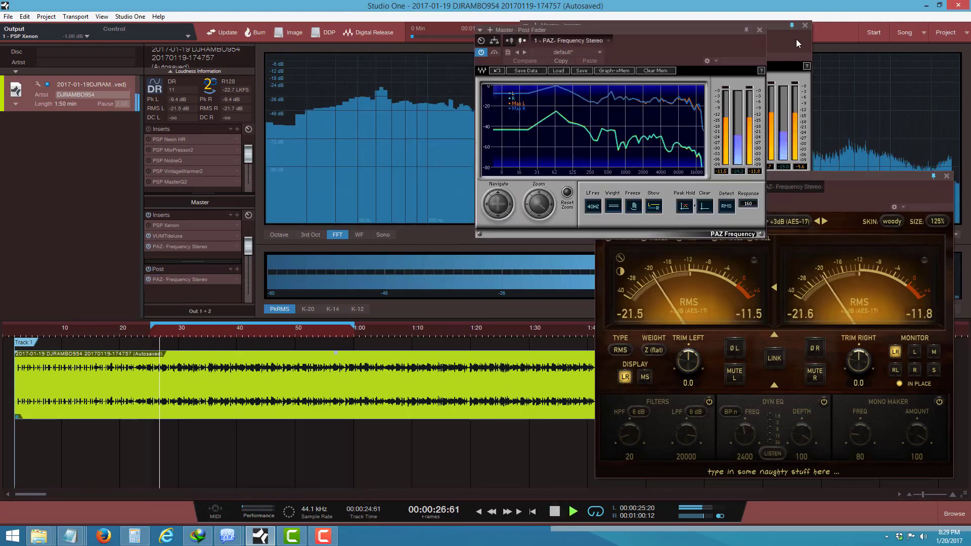
click(805, 24)
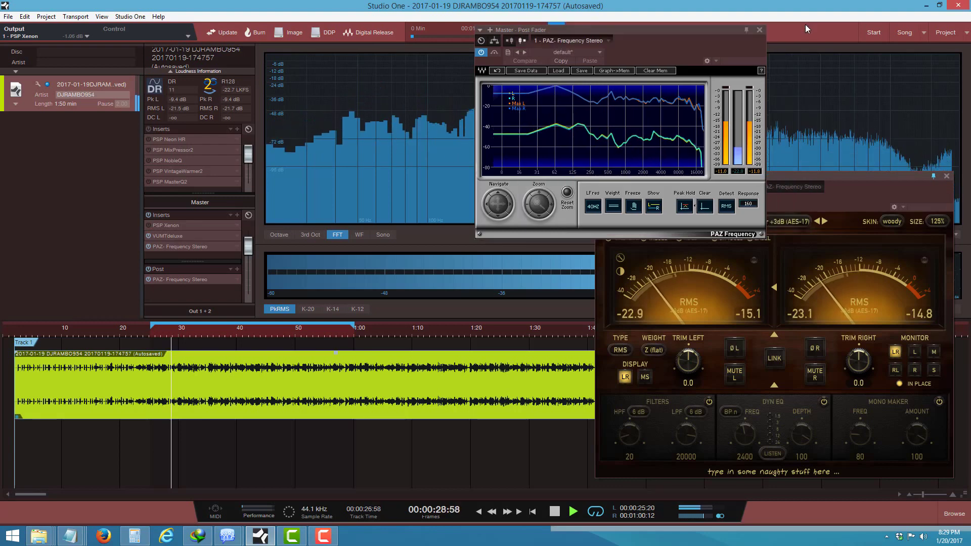
click(554, 510)
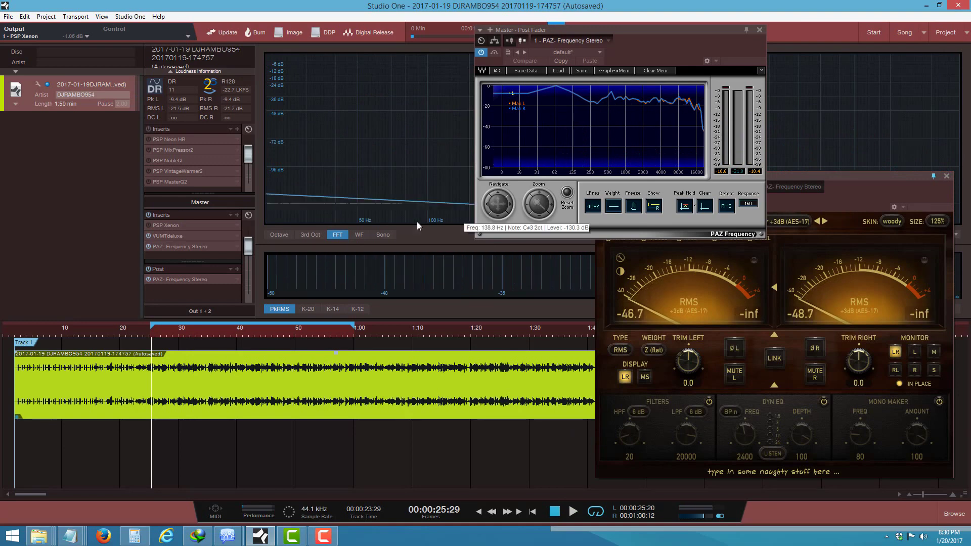
Remove the PAZ Frequency Stereo copy from the master's post-fader section.
right_click(199, 278)
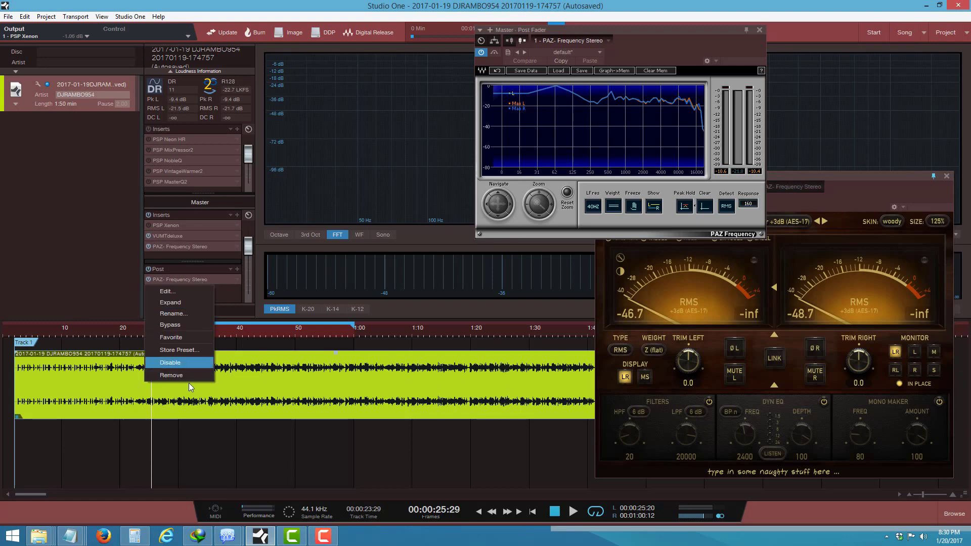
click(182, 376)
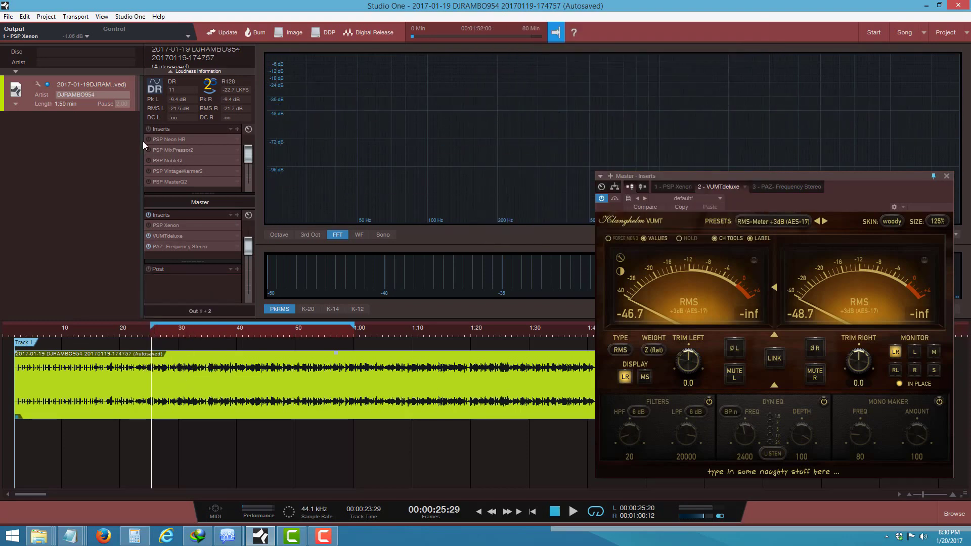
Enable and open the track's PSP Neon HR equalizer and play the track briefly through it.
click(191, 71)
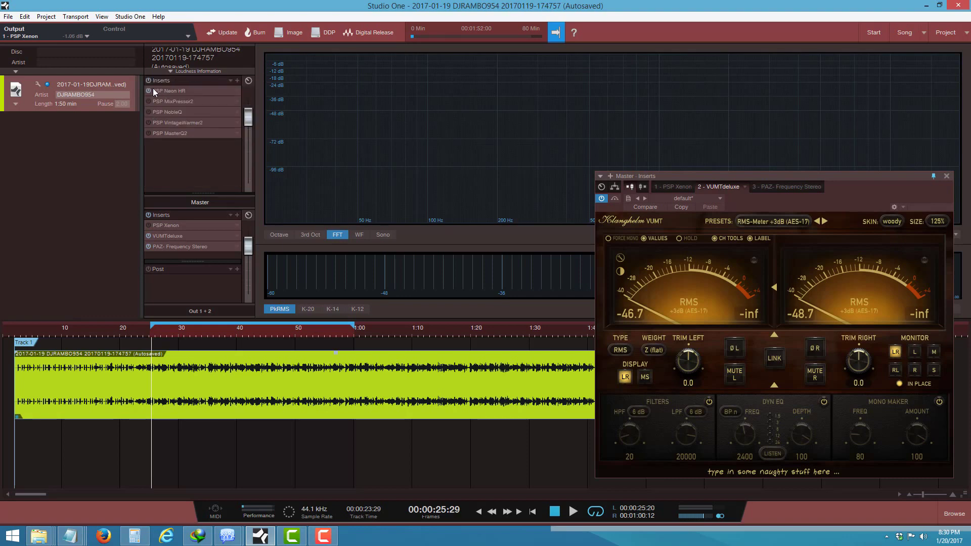
click(162, 90)
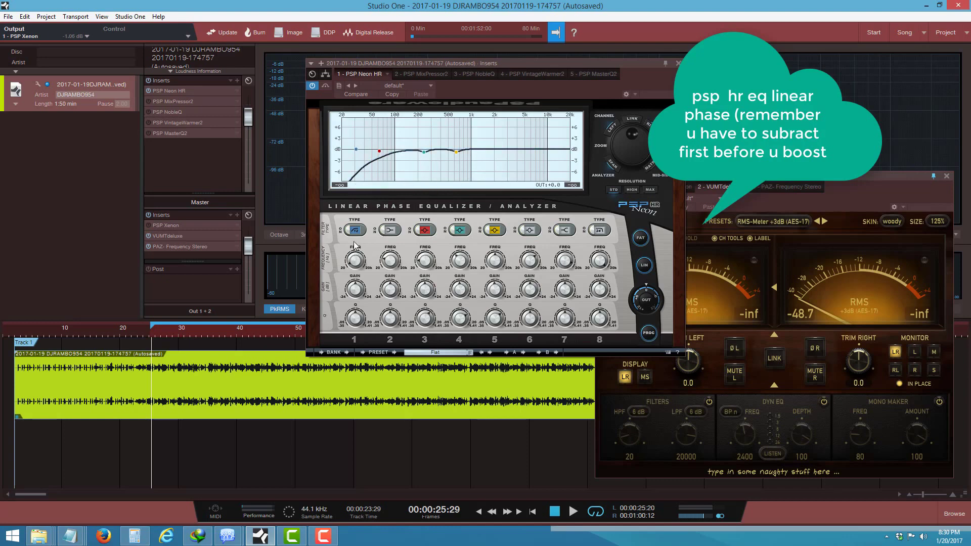
click(356, 260)
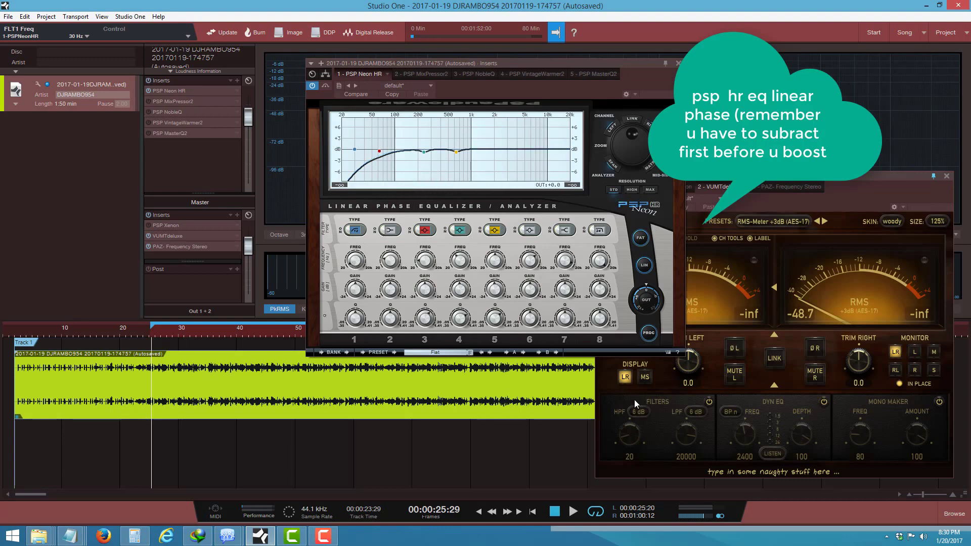
click(572, 512)
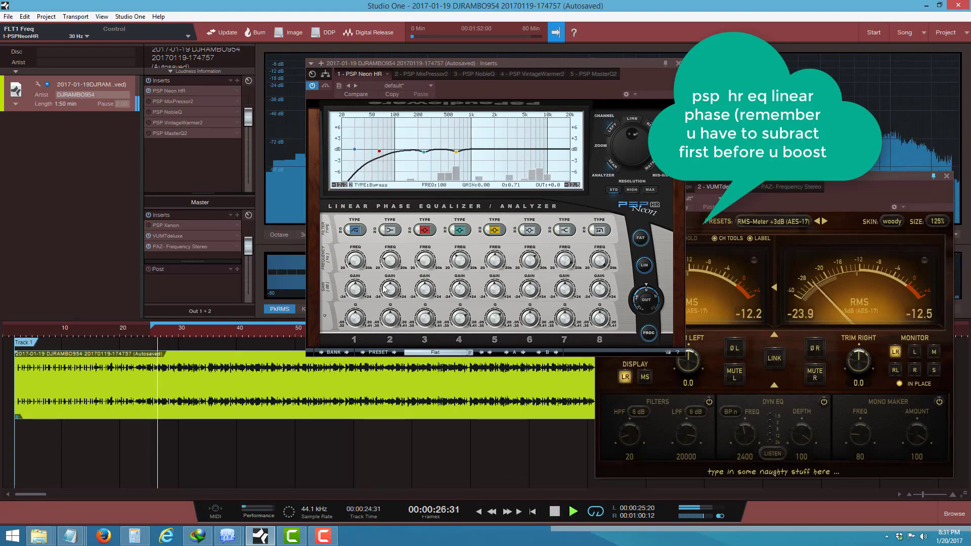
click(554, 511)
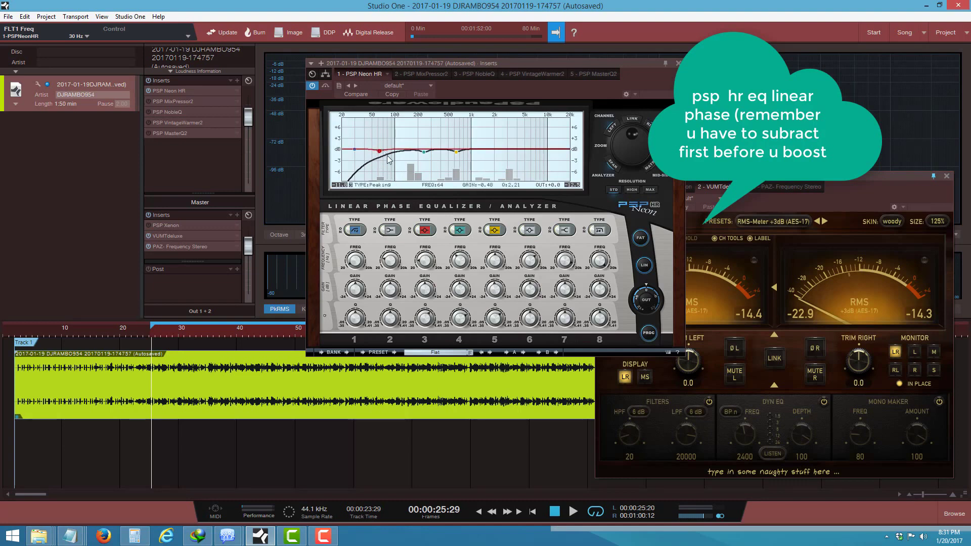
Sweep band 3's frequency in PSP Neon HR while the track plays and set it to 65 Hz.
mouse_move(426, 265)
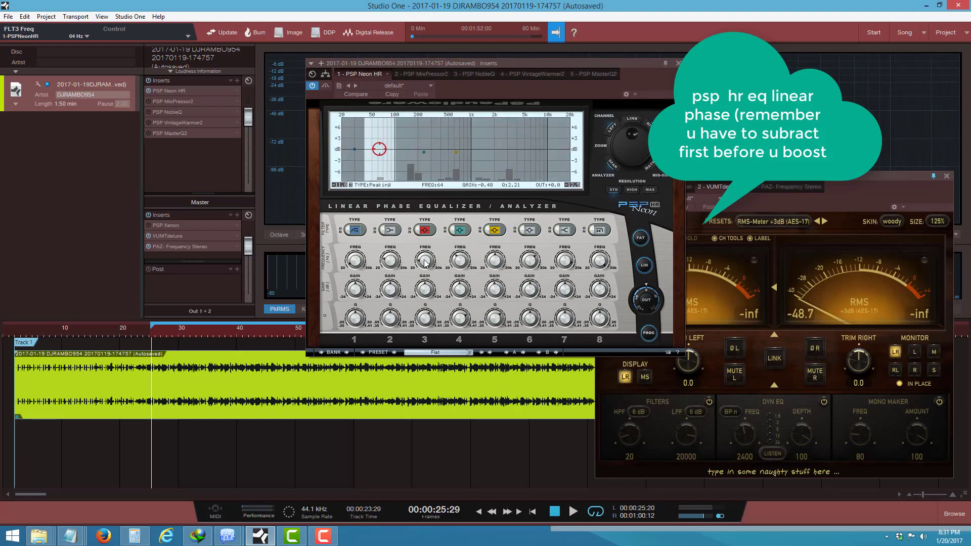
click(425, 261)
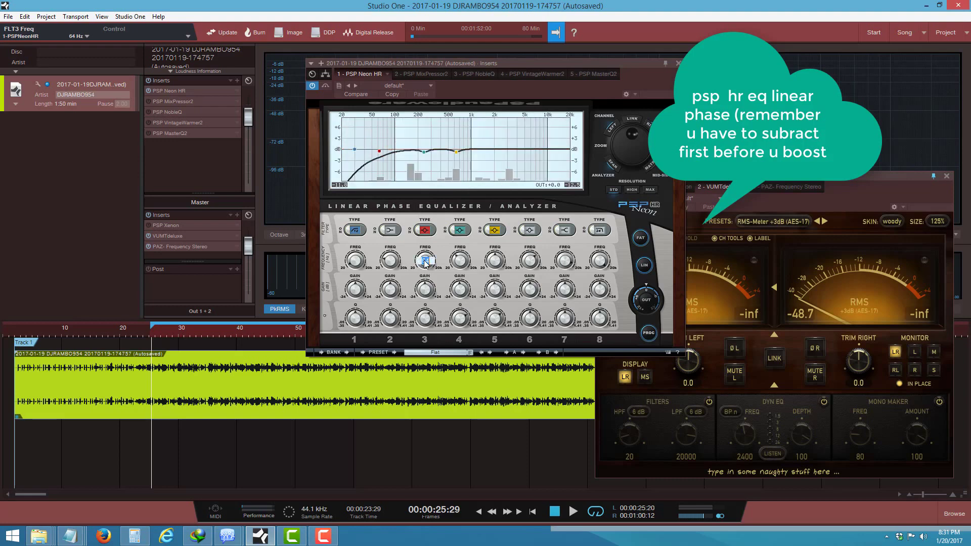
click(573, 511)
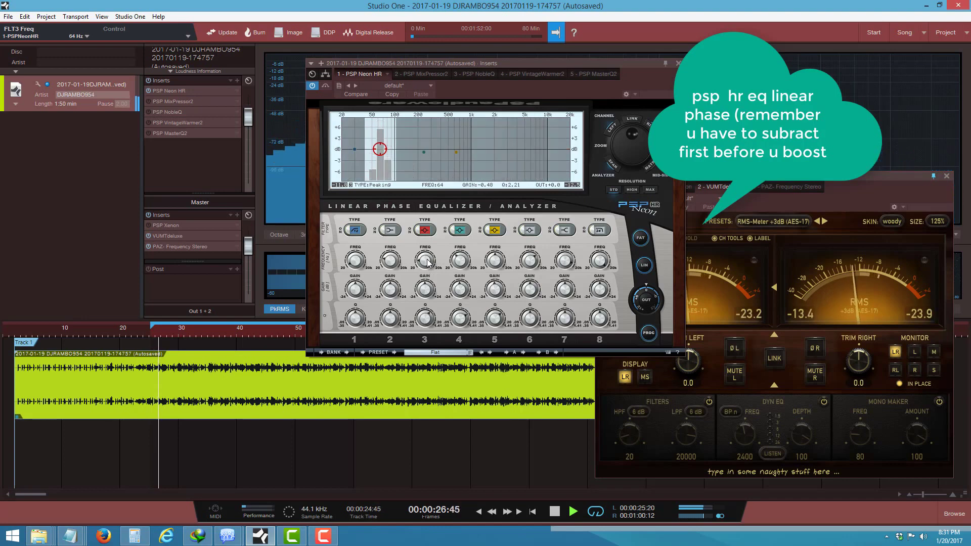
scroll(427, 261, up, 3)
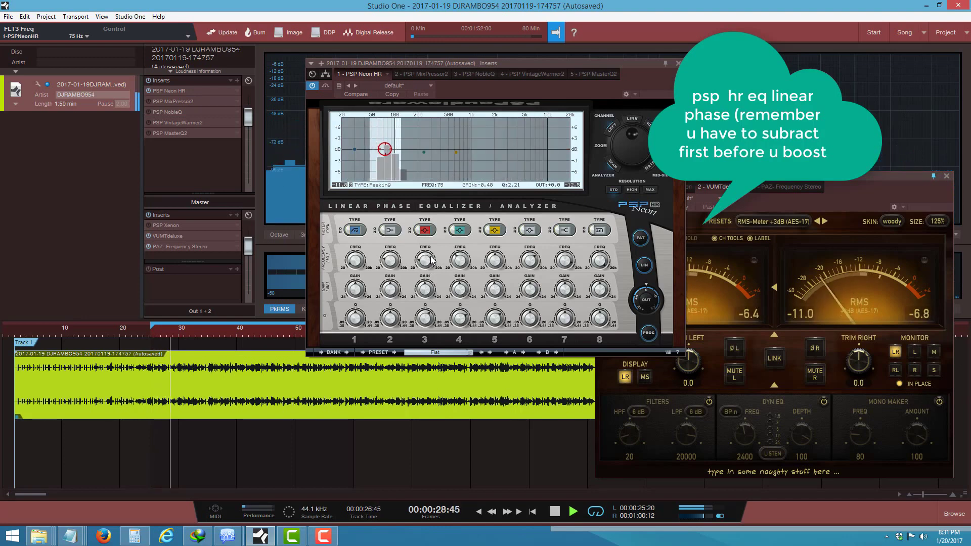
scroll(433, 261, up, 1)
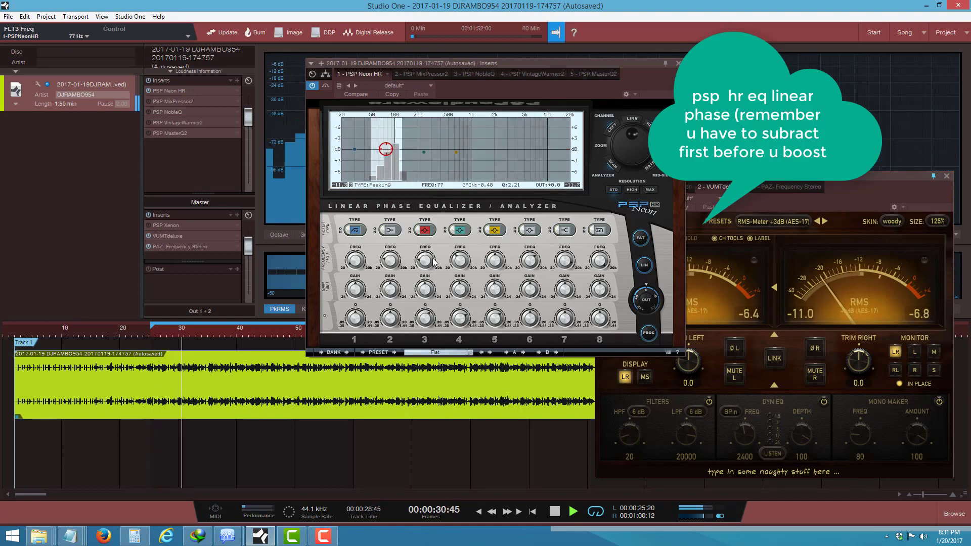
scroll(431, 261, down, 2)
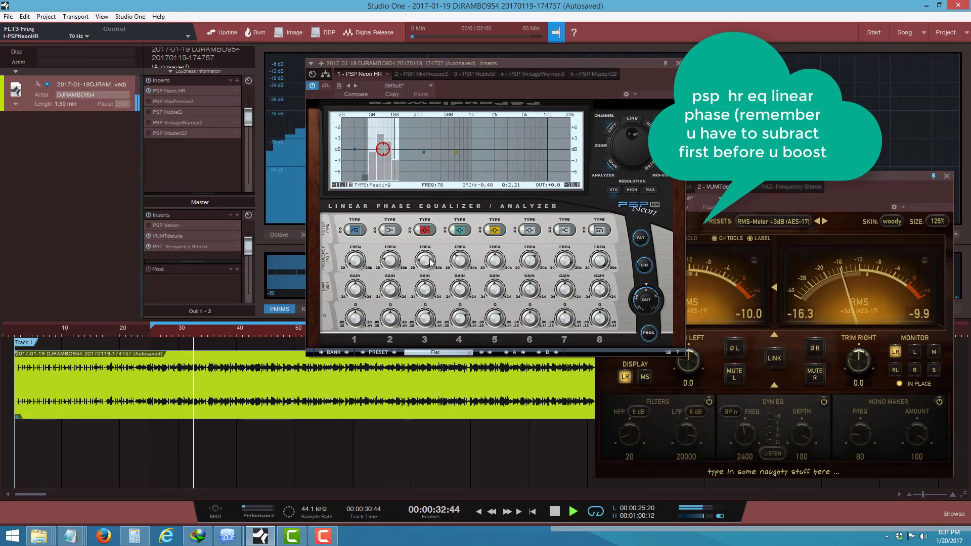
scroll(430, 261, down, 2)
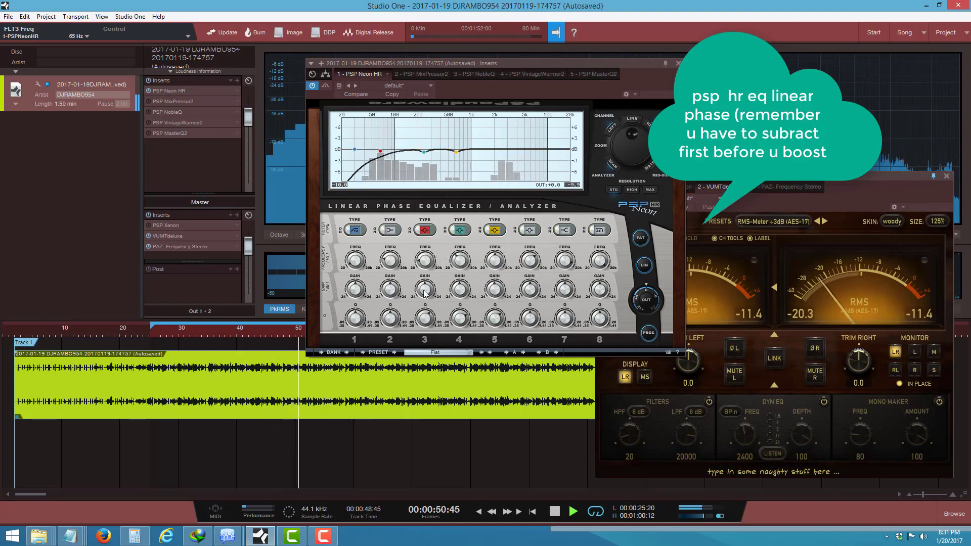
click(554, 512)
click(554, 512)
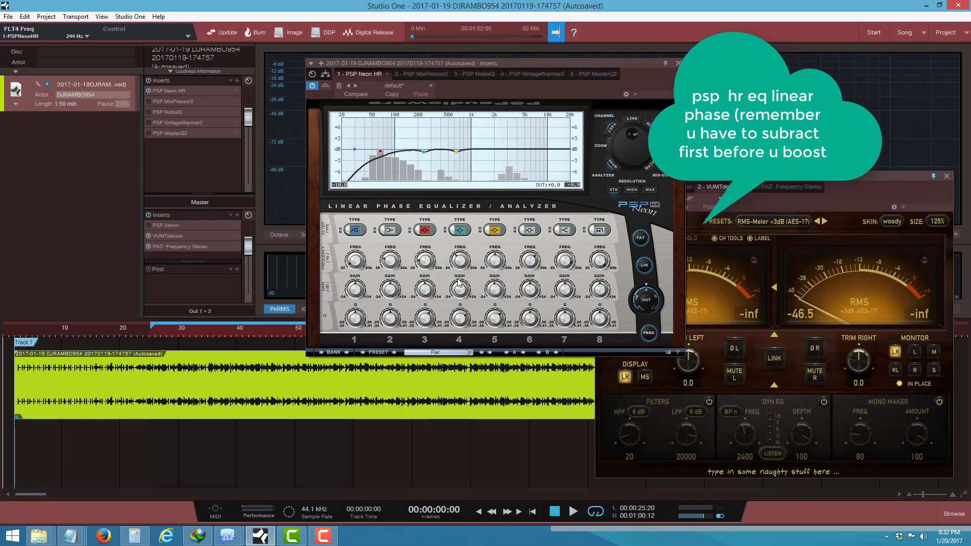
Play the track from the start of the loop range and sweep band 4's frequency in PSP Neon HR, settling on 486 Hz.
click(573, 510)
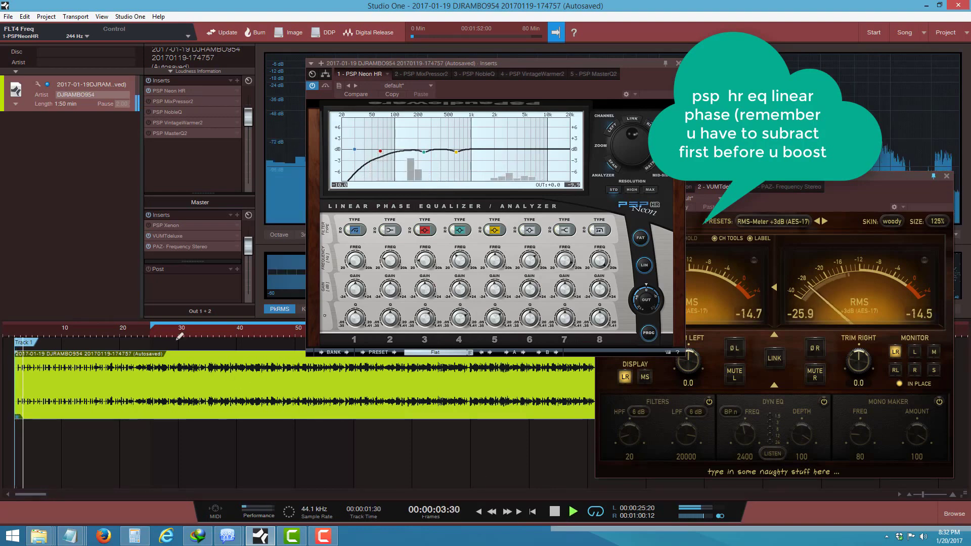
click(159, 335)
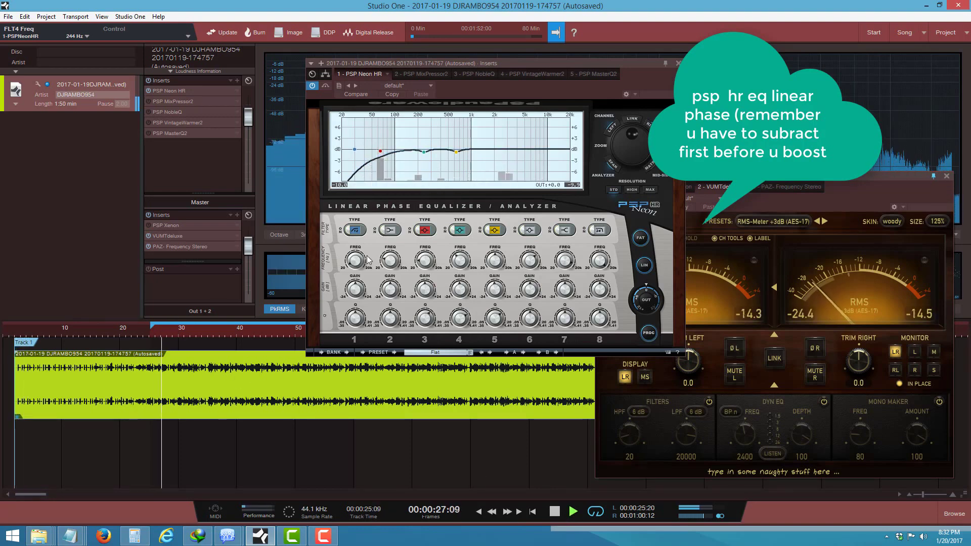
mouse_move(461, 263)
mouse_down()
mouse_move(485, 270)
mouse_move(460, 272)
mouse_move(487, 272)
mouse_up()
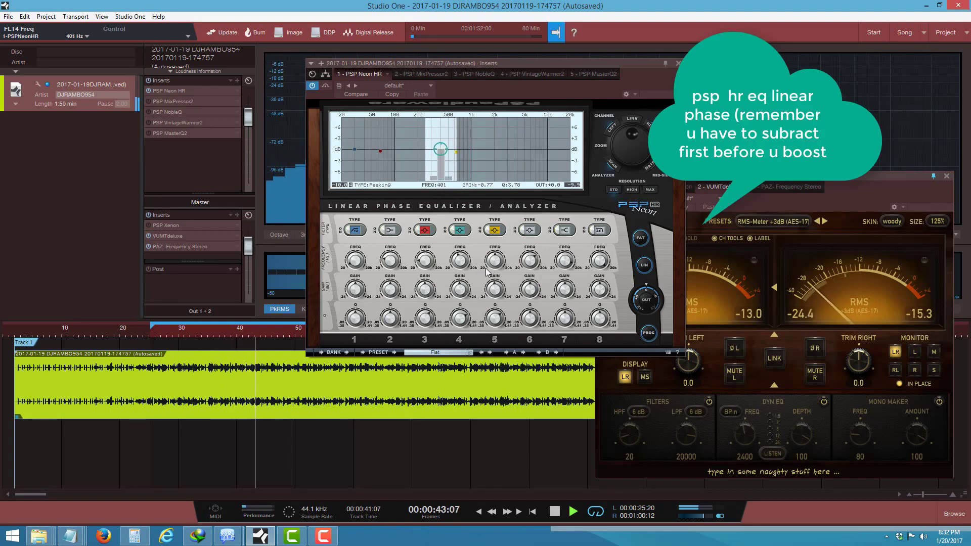
mouse_move(487, 272)
mouse_down()
mouse_move(481, 279)
mouse_move(464, 262)
mouse_move(494, 277)
mouse_up()
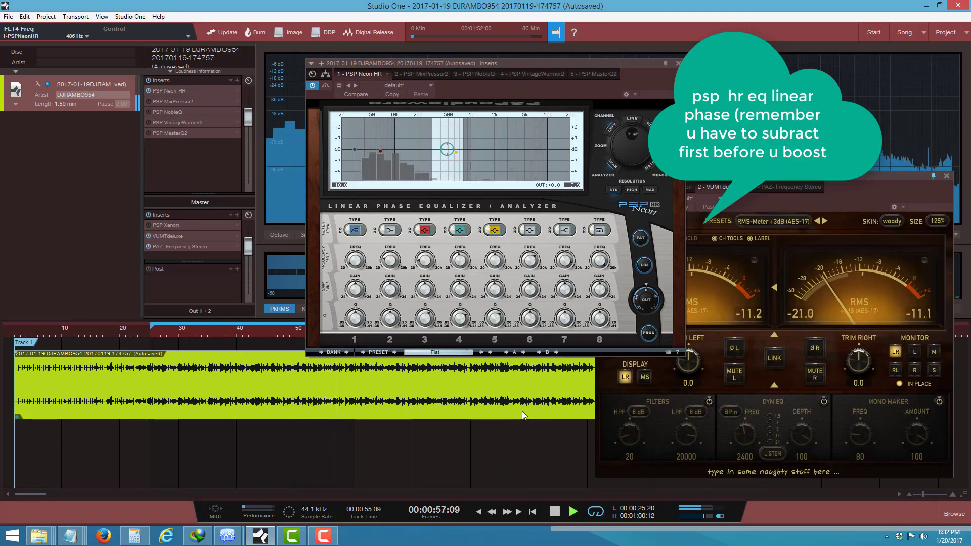
click(555, 517)
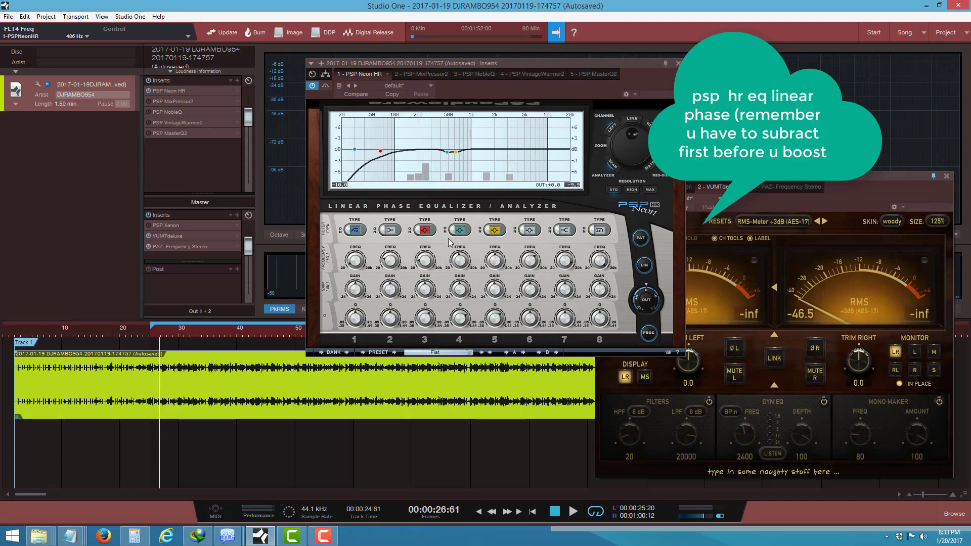
Sweep band 5's frequency in PSP Neon HR while the track plays and set it to 1556 Hz.
click(573, 512)
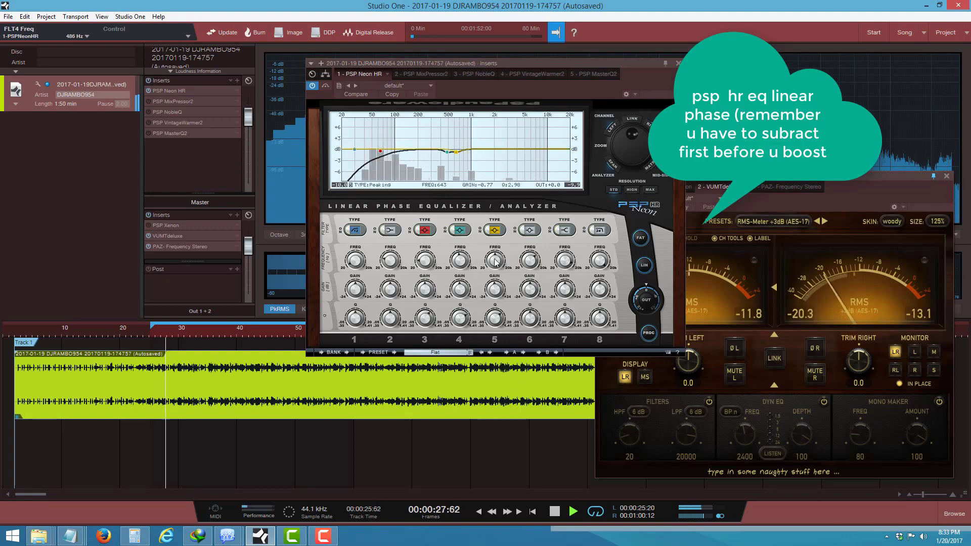
drag(507, 268, 539, 275)
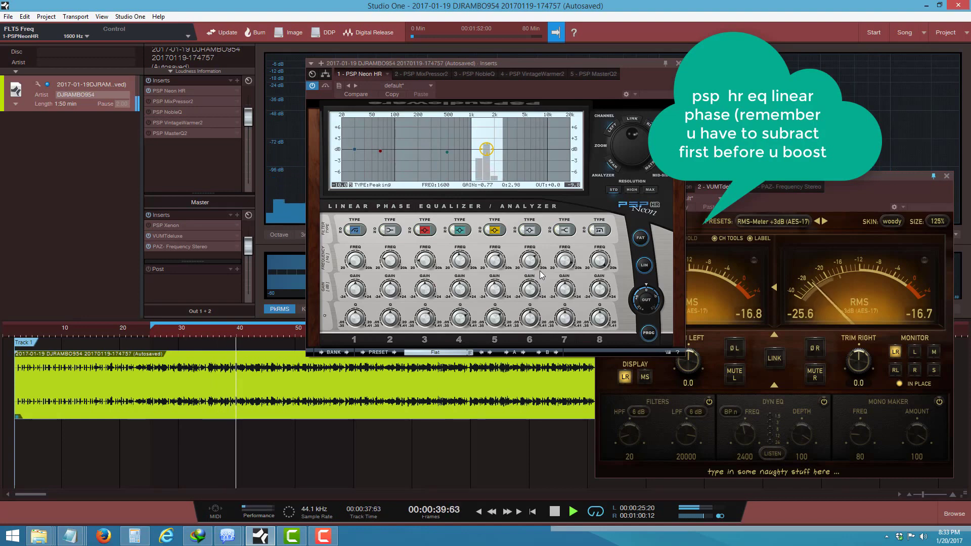
drag(539, 271, 542, 283)
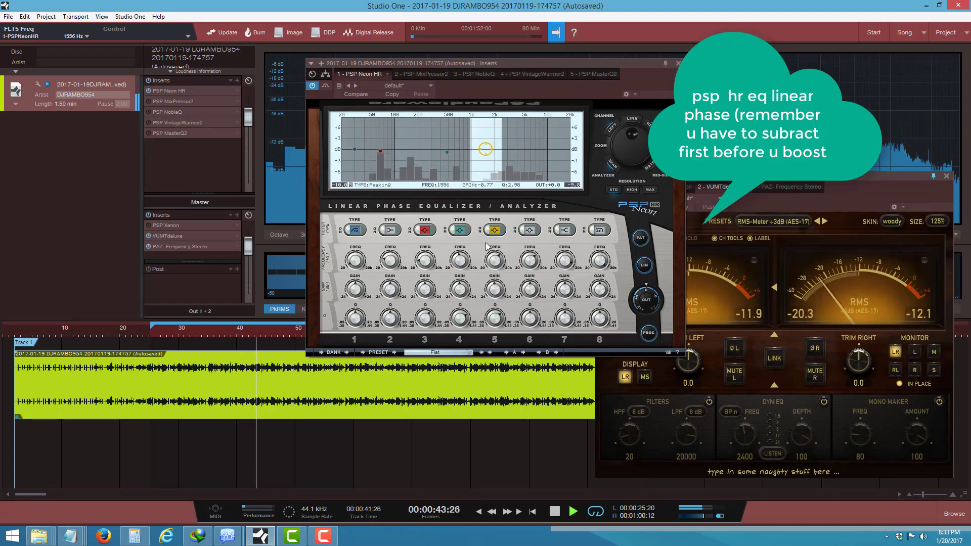
click(554, 512)
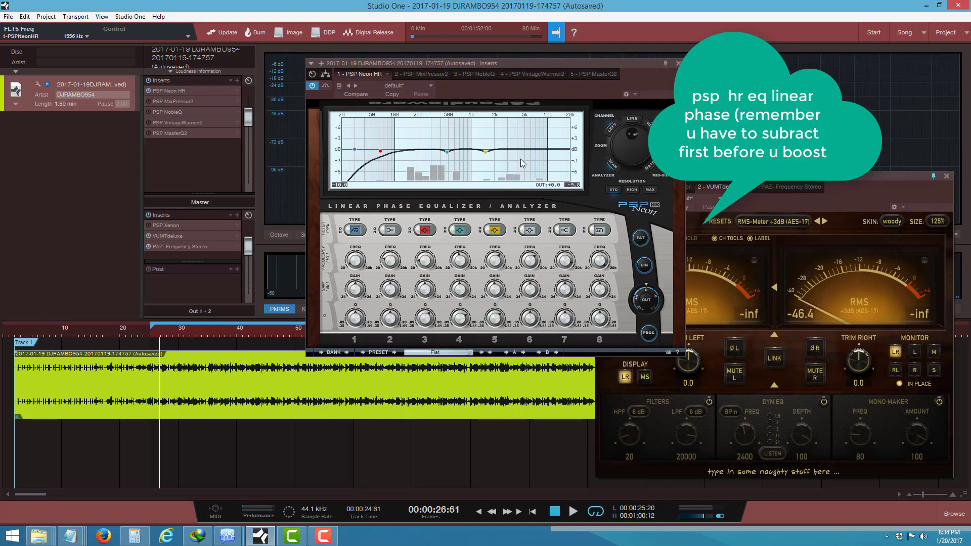
Open the track's PSP MixPressor2 compressor and lower its compress amount to 25% while the track plays.
click(178, 100)
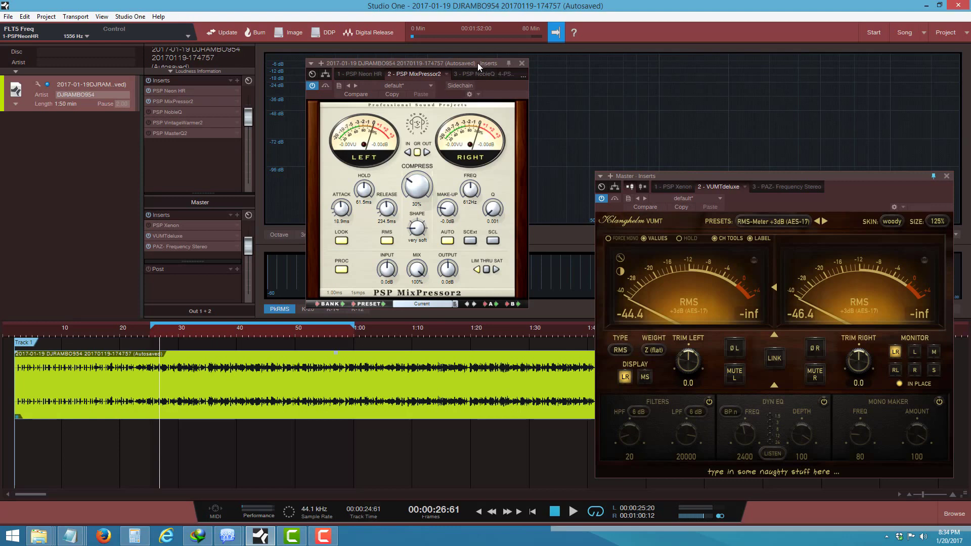
drag(478, 63, 577, 107)
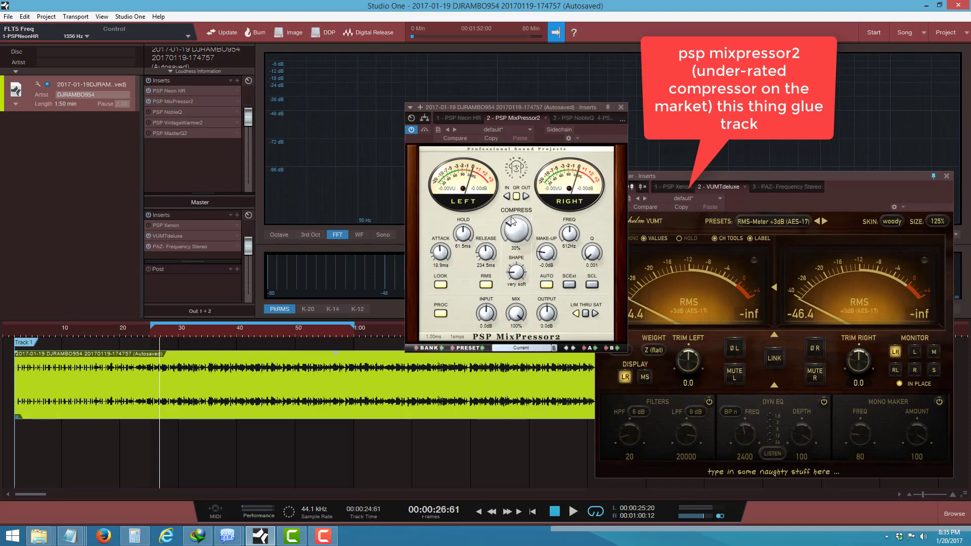
click(574, 511)
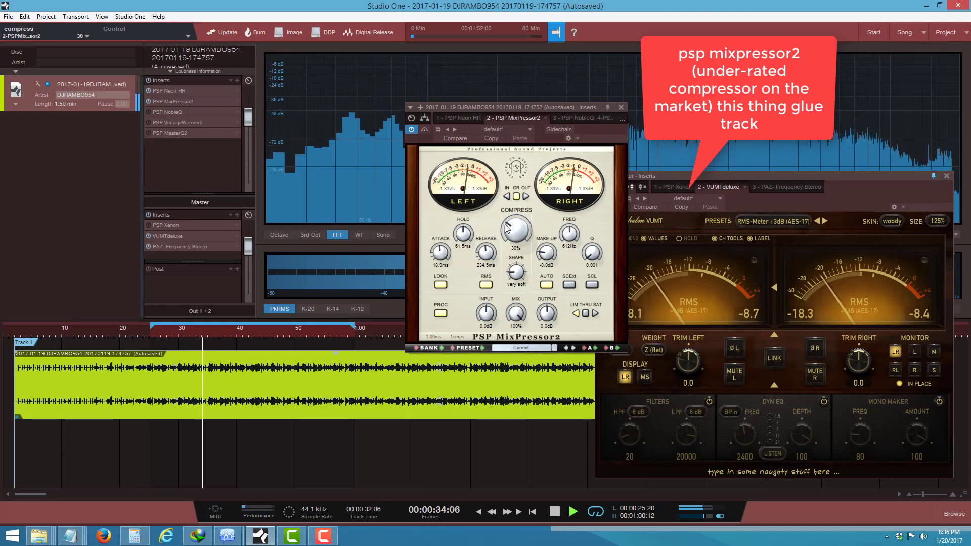
scroll(507, 228, down, 1)
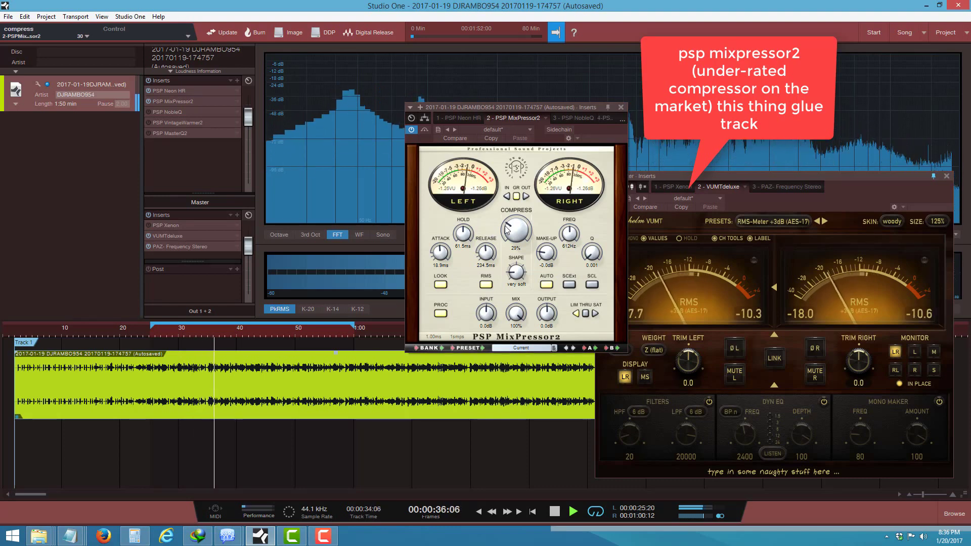
scroll(507, 229, down, 3)
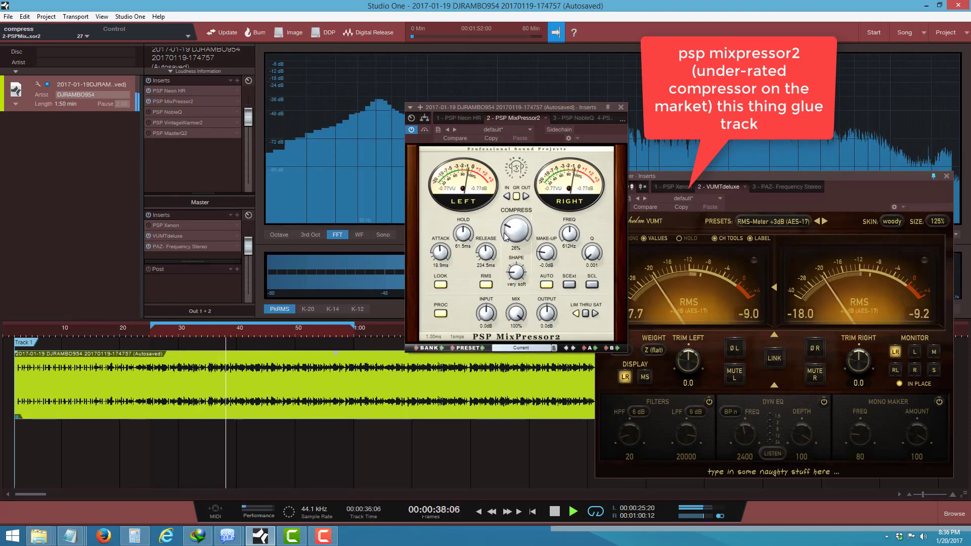
scroll(504, 235, down, 2)
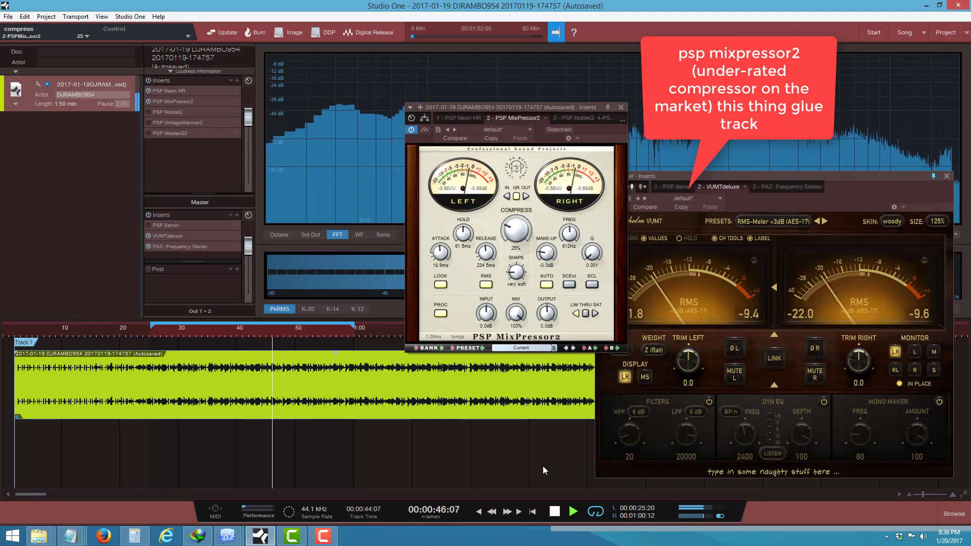
Bypass and re-enable PSP MixPressor2 during playback to compare the sound, and stop the track.
click(424, 130)
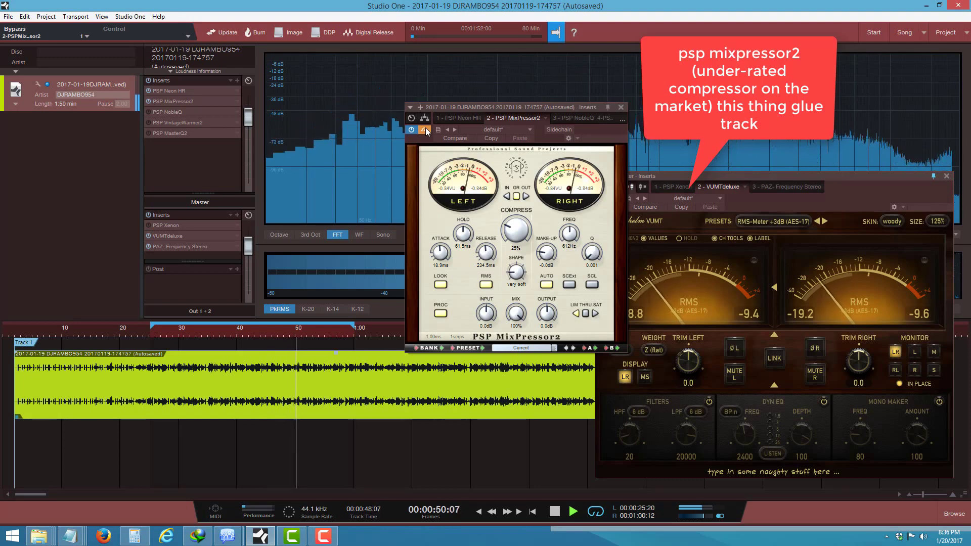
click(424, 130)
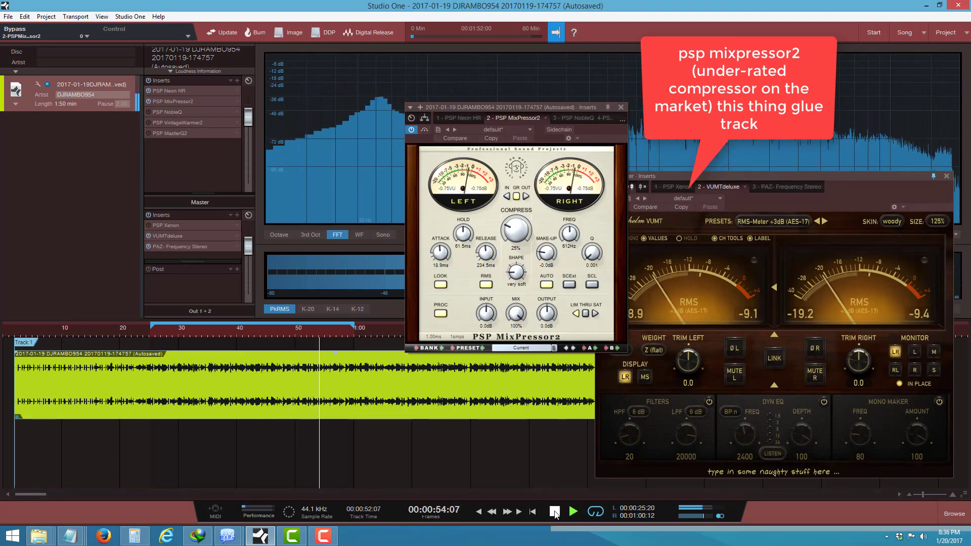
click(555, 513)
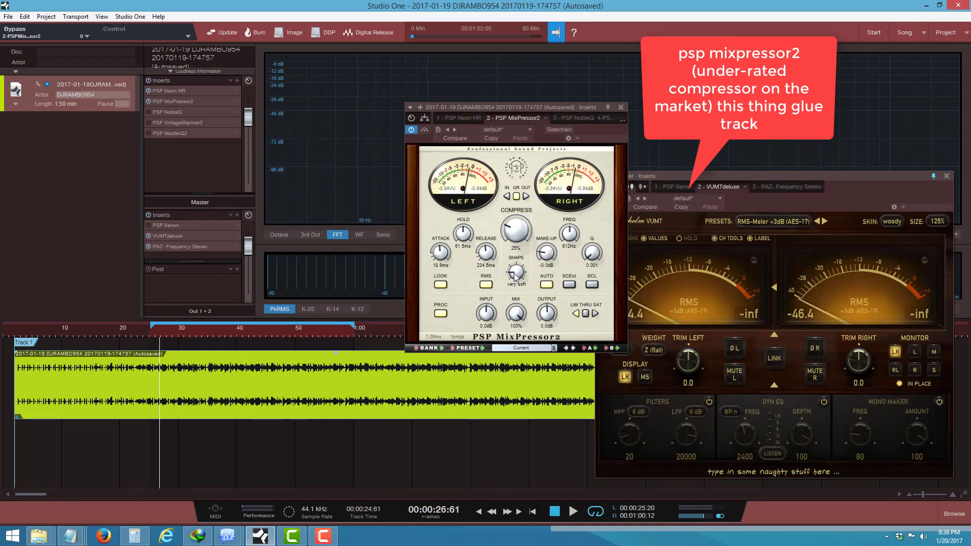
Play the track, try PSP MixPressor2's wide knee and short knee shapes, and set the shape to soft.
click(575, 511)
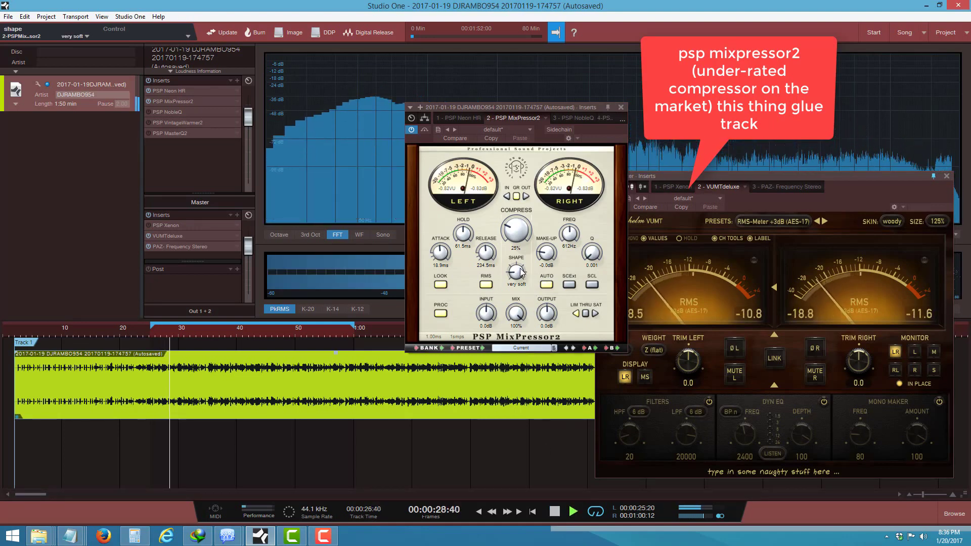
drag(521, 272, 537, 211)
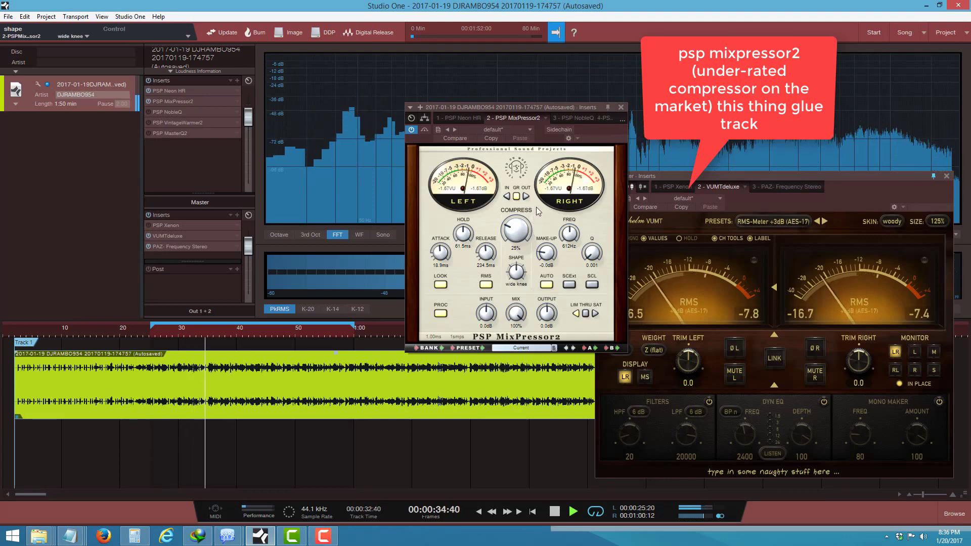
drag(537, 212, 546, 181)
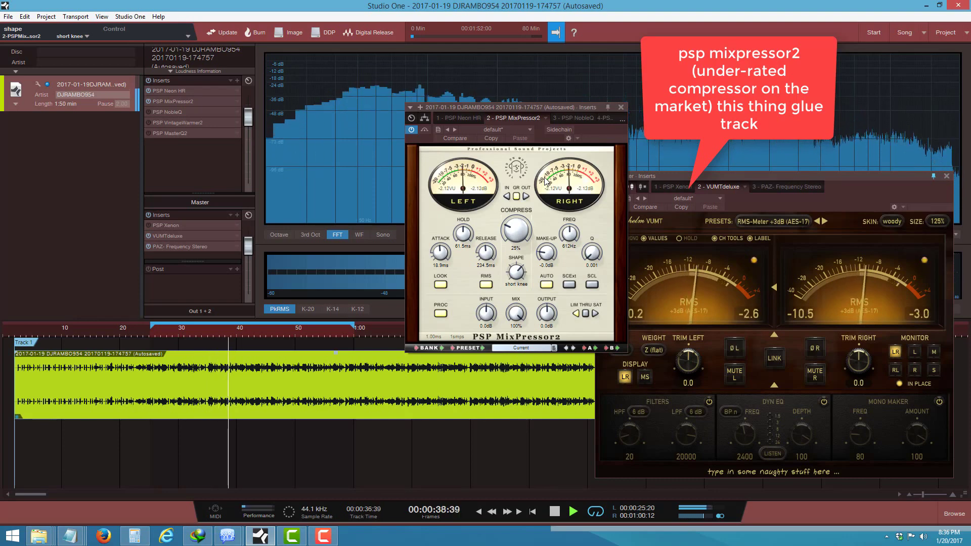
drag(546, 181, 537, 202)
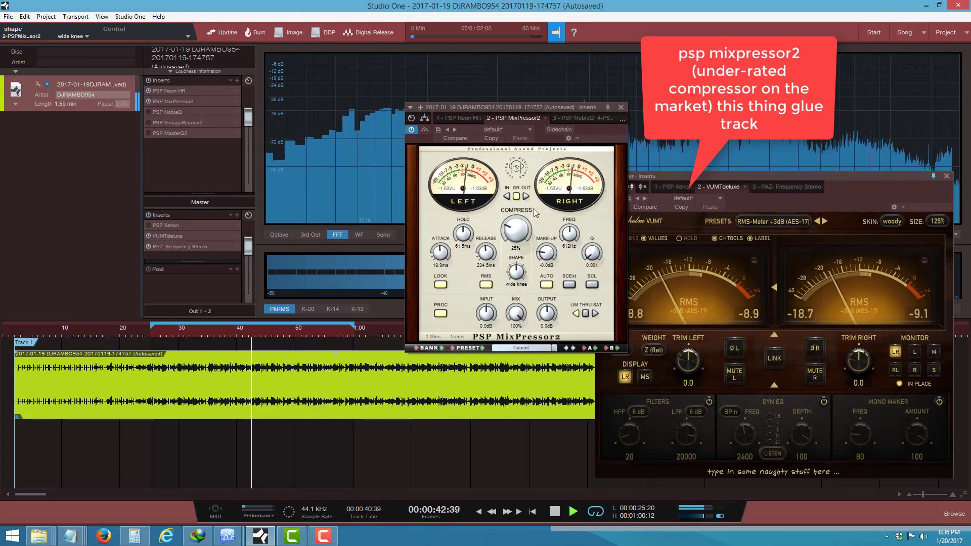
drag(515, 271, 516, 266)
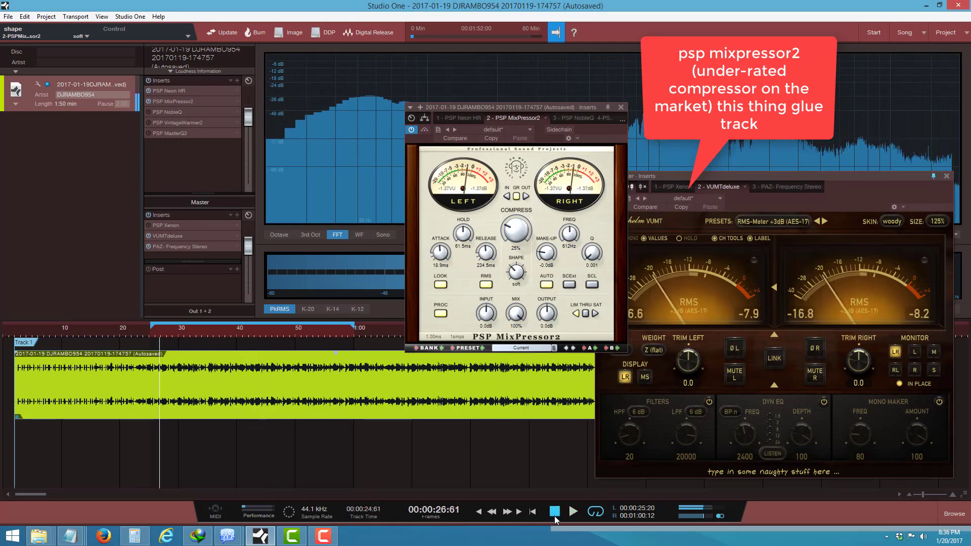
click(554, 511)
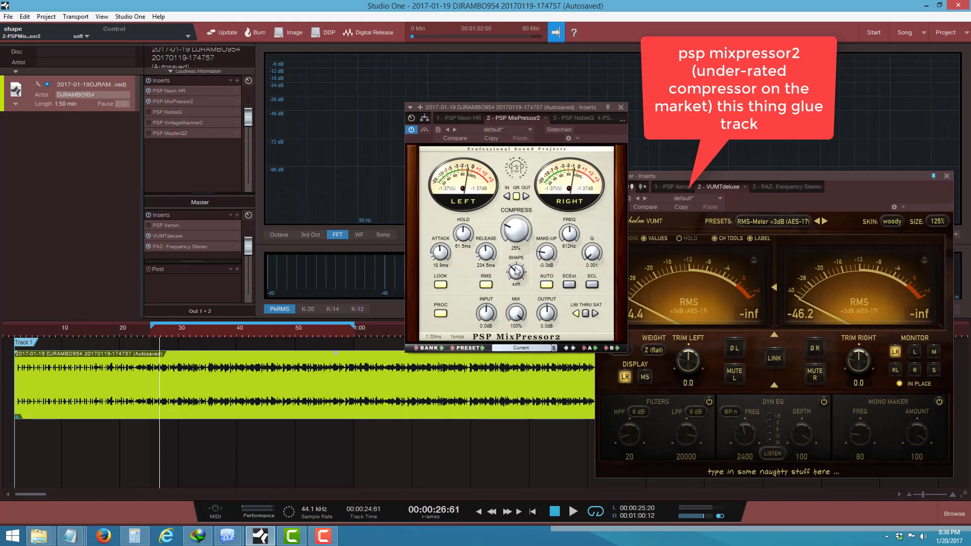
drag(518, 271, 522, 249)
drag(517, 253, 516, 259)
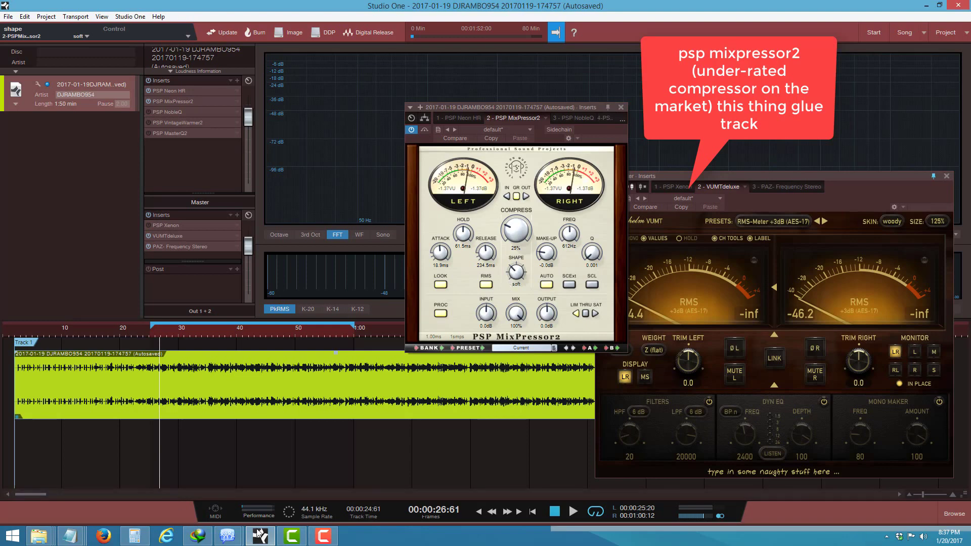
click(899, 536)
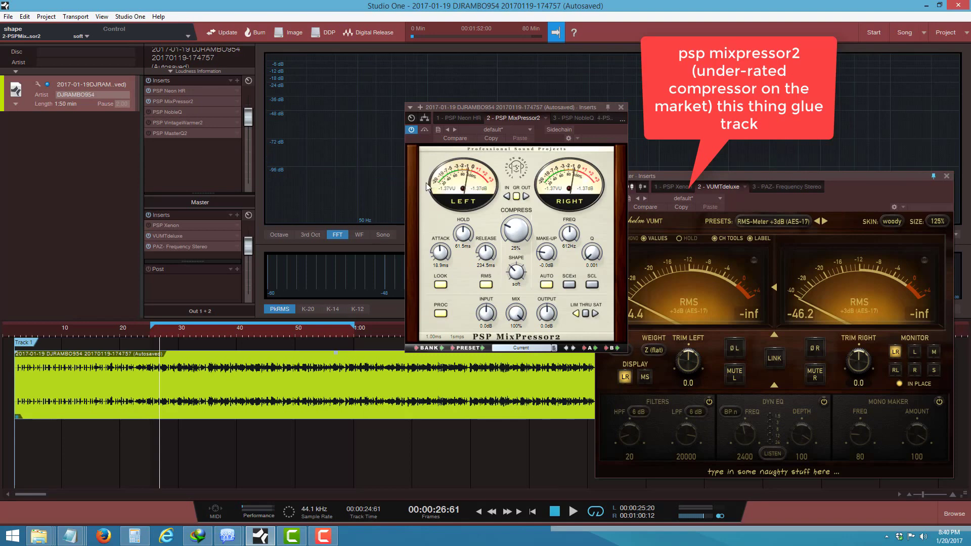
Play the track with PSP MixPressor2 bypassed and re-enable the compressor during playback to compare levels.
click(426, 129)
click(572, 512)
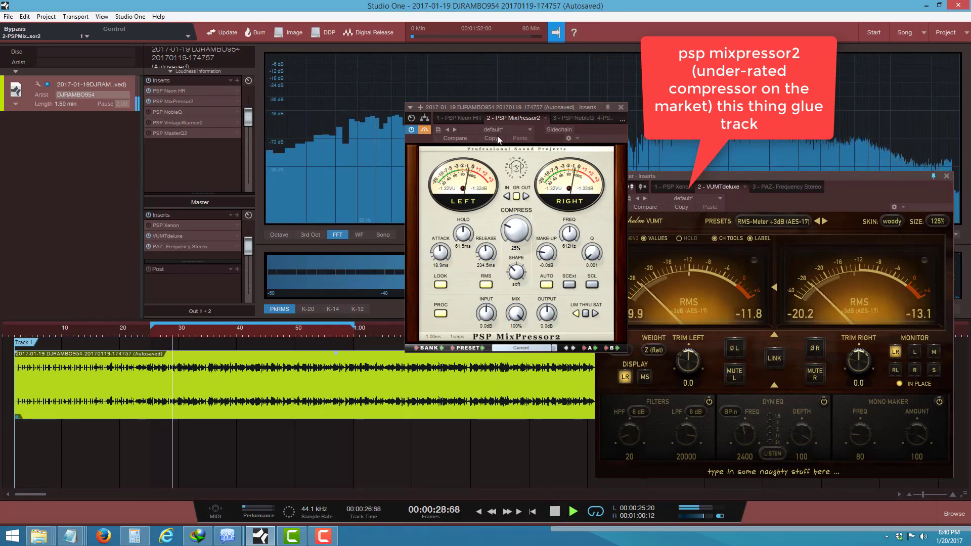
click(317, 538)
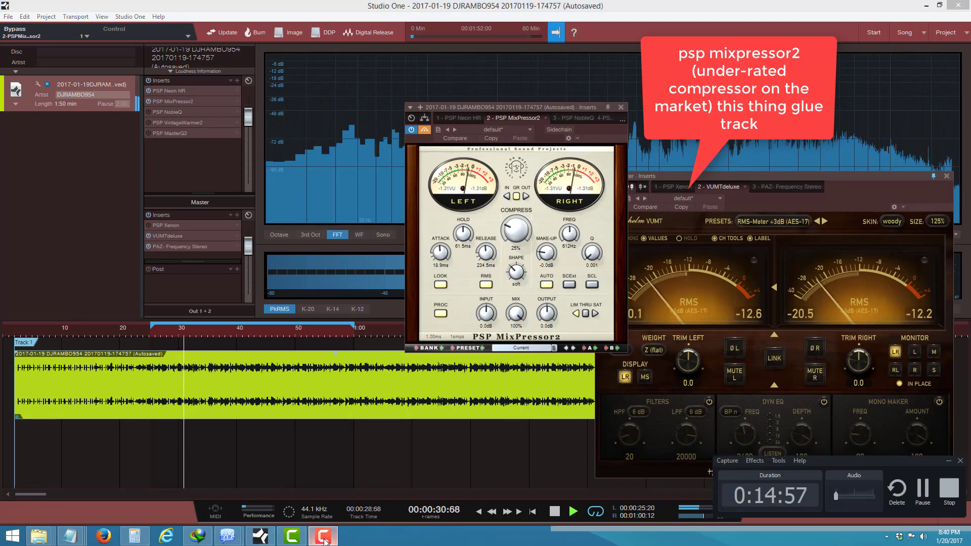
click(322, 537)
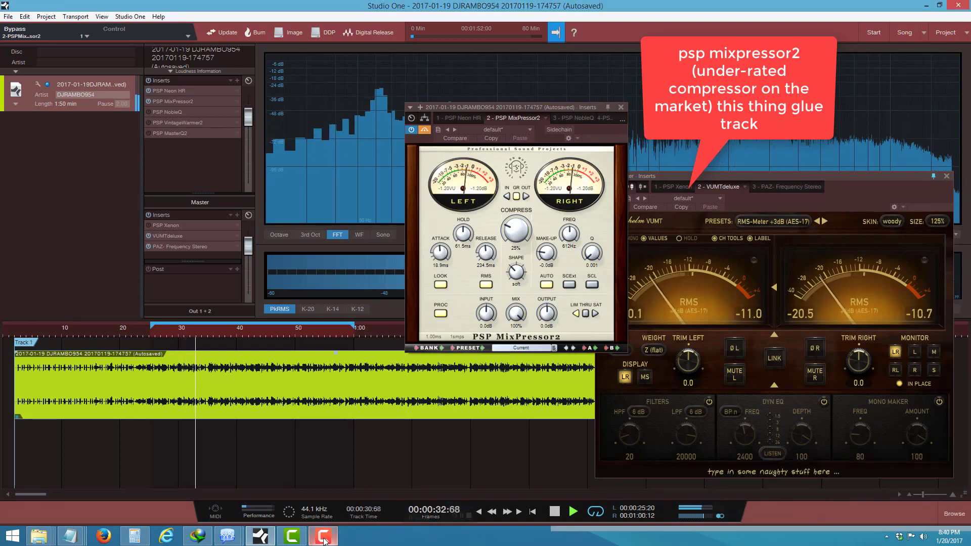
click(424, 131)
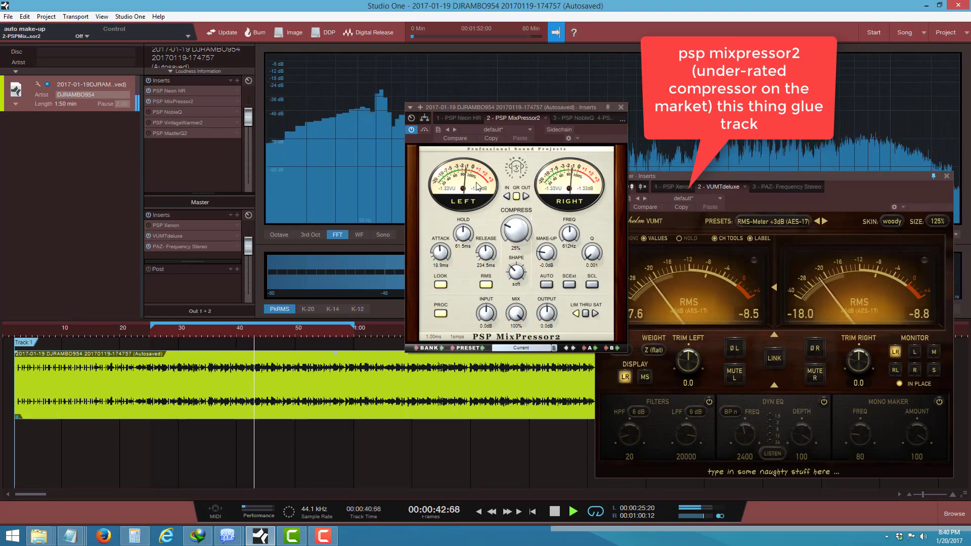
Compare PSP MixPressor2 bypassed and active several times during playback, leaving it active with auto make-up turned off.
click(425, 131)
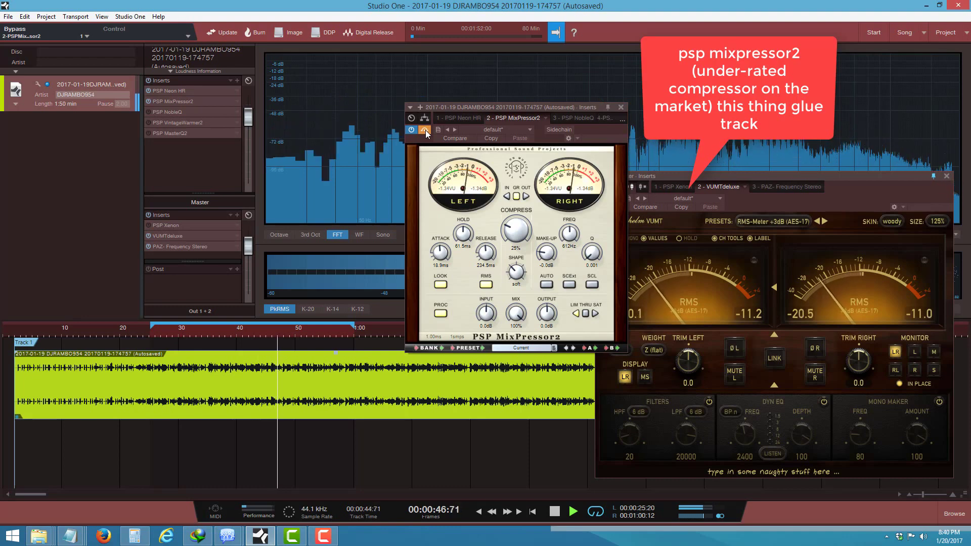
click(425, 130)
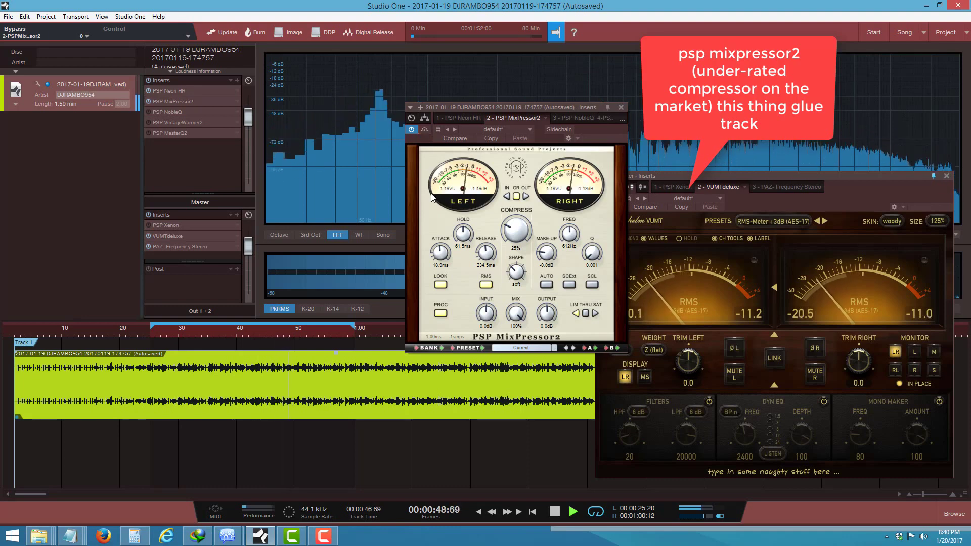
click(425, 130)
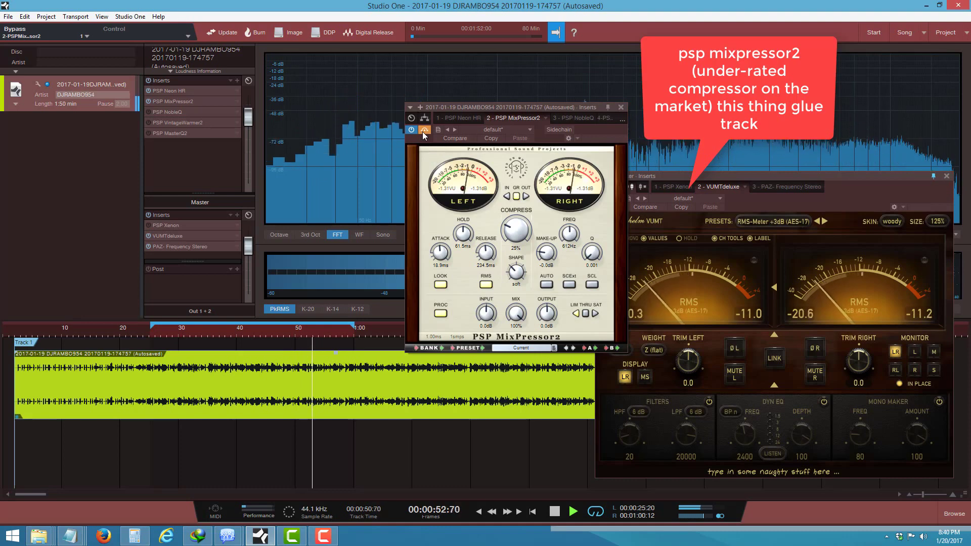
click(425, 130)
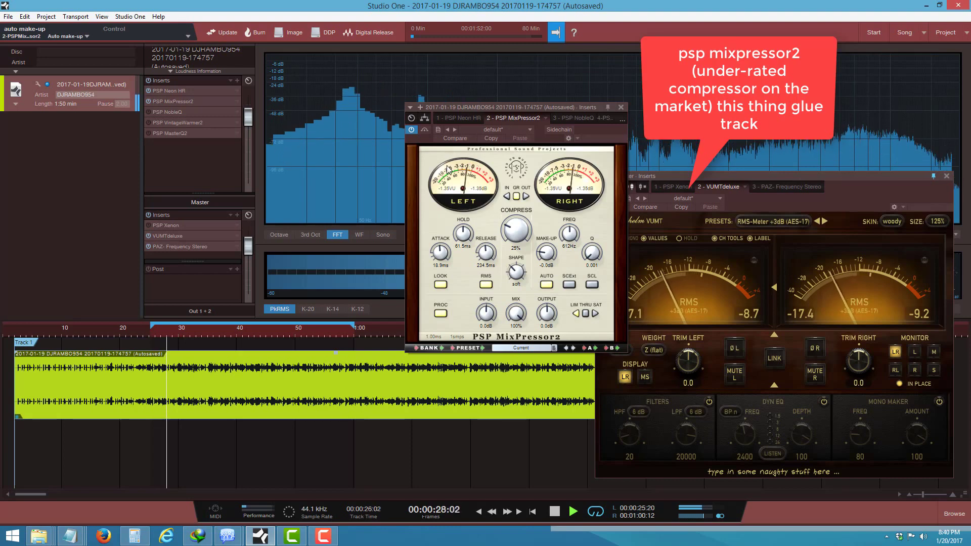
click(546, 285)
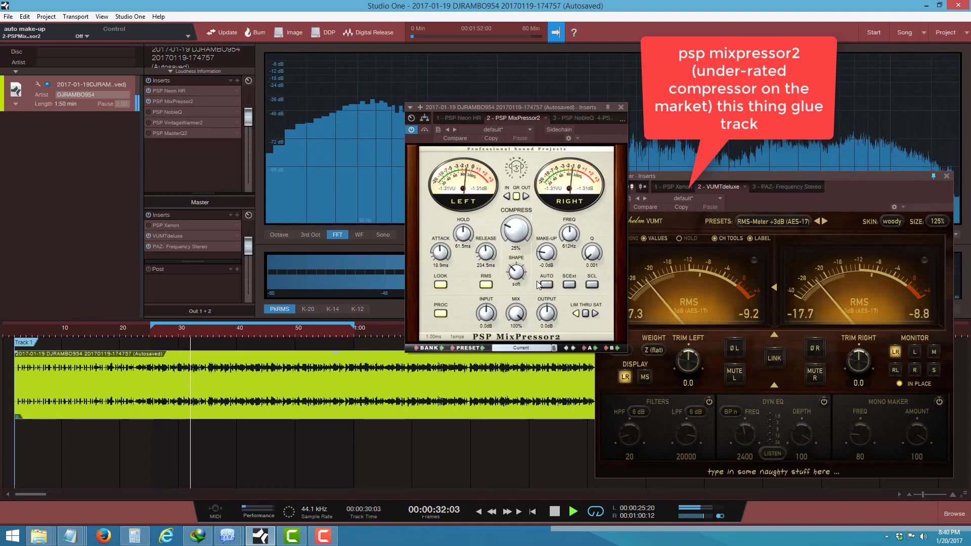
Bring the VUMTdeluxe meter forward, bypass PSP MixPressor2 during playback, and move the compressor window clear of the meter.
click(636, 312)
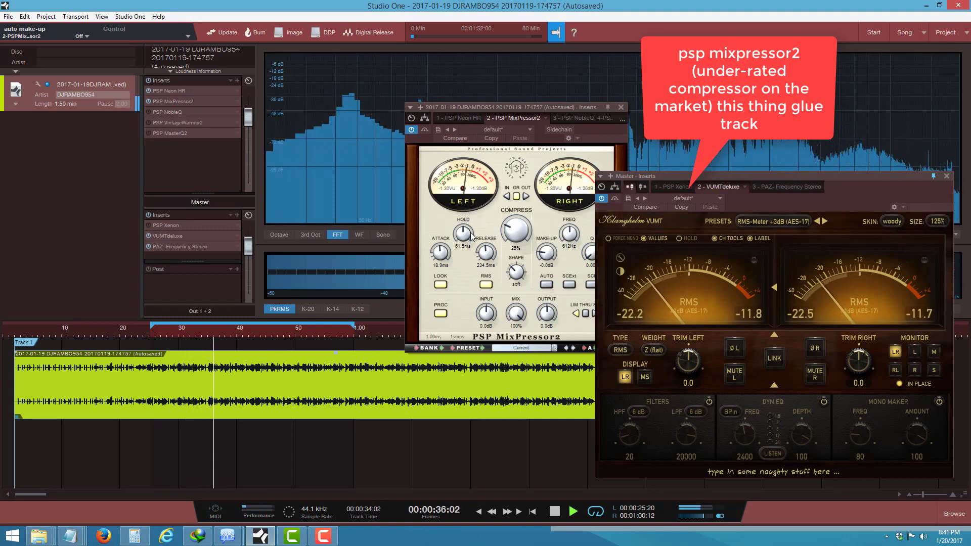
click(424, 130)
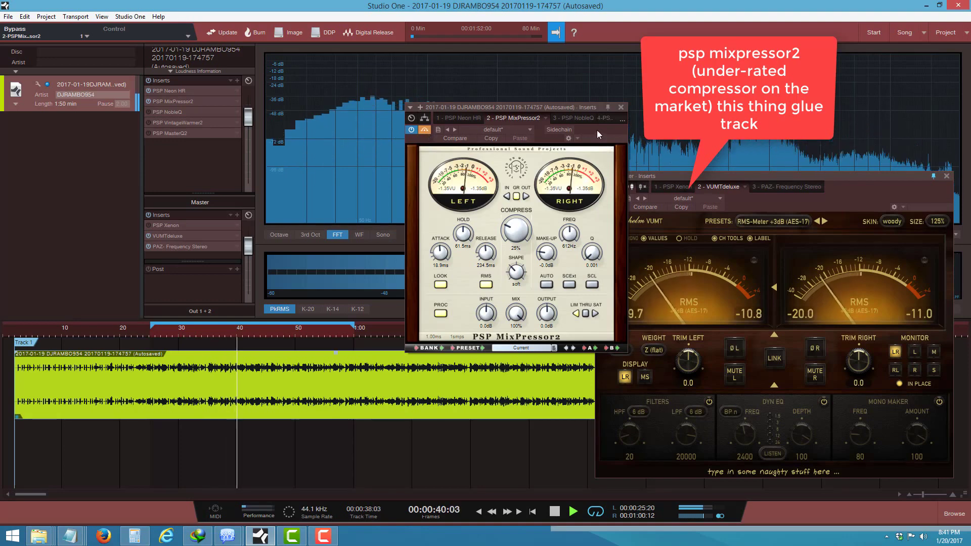
drag(557, 106, 489, 111)
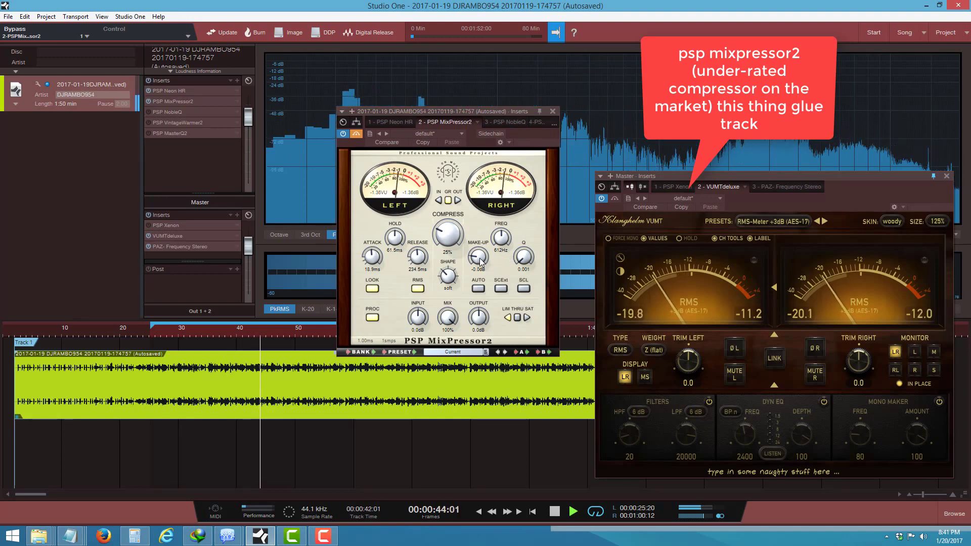
Raise PSP MixPressor2's make-up gain to 2.2 dB during playback.
drag(479, 257, 478, 254)
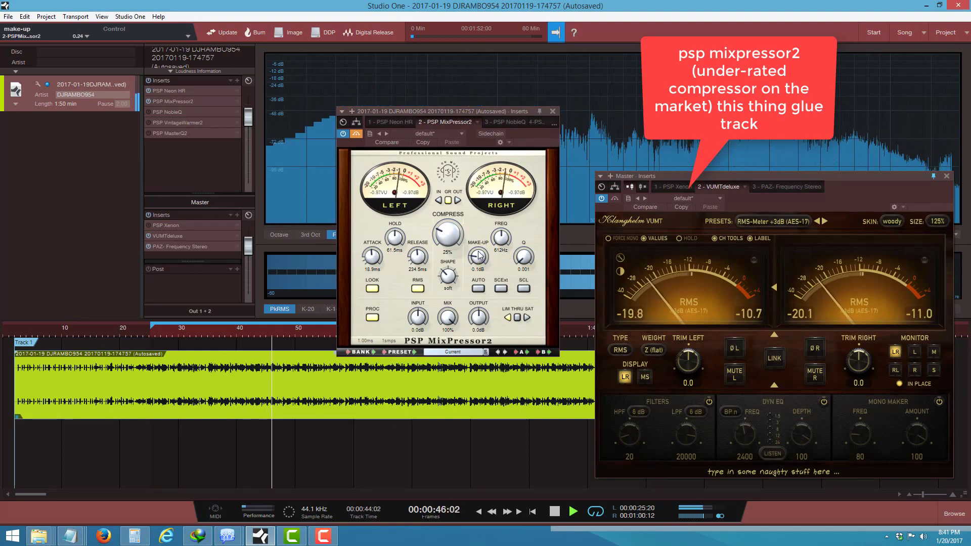
scroll(479, 254, up, 2)
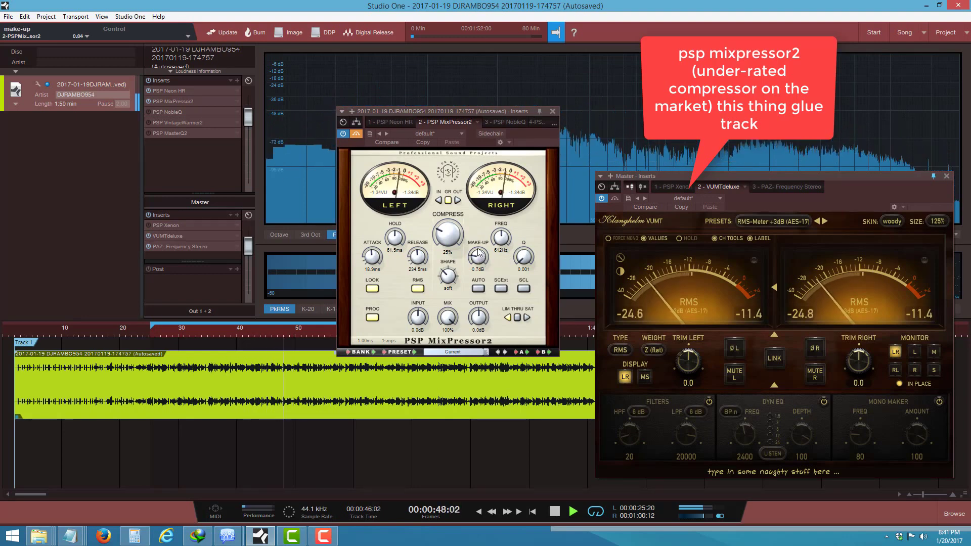
drag(478, 254, 477, 246)
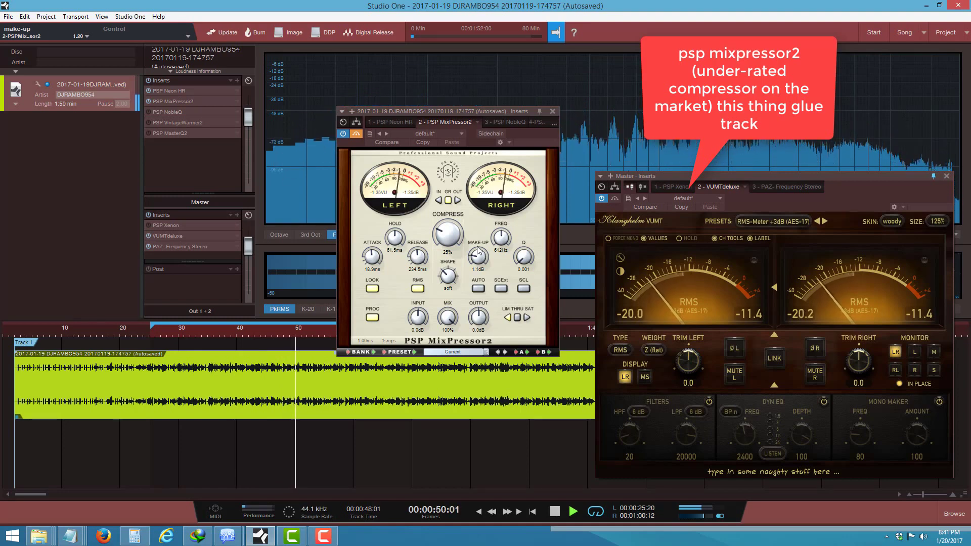
scroll(478, 246, up, 4)
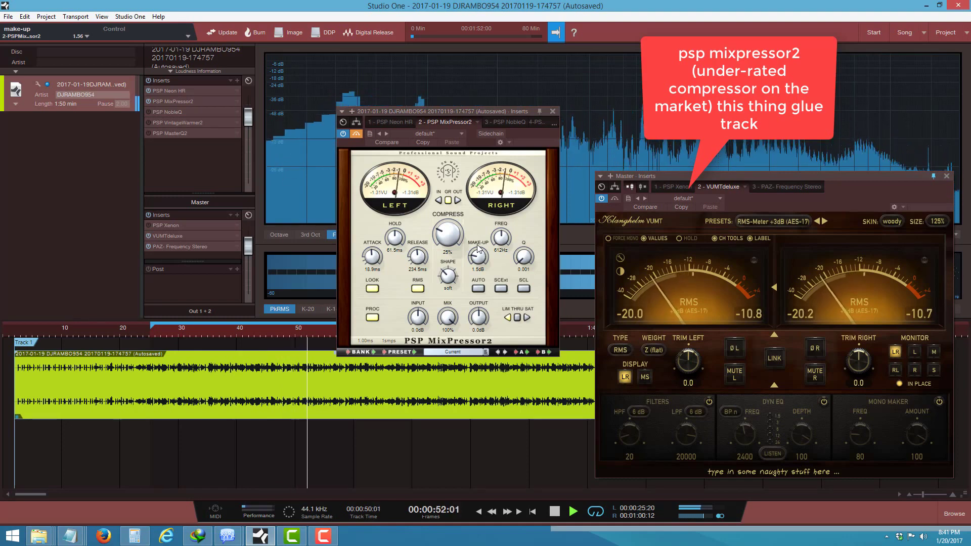
scroll(478, 246, up, 3)
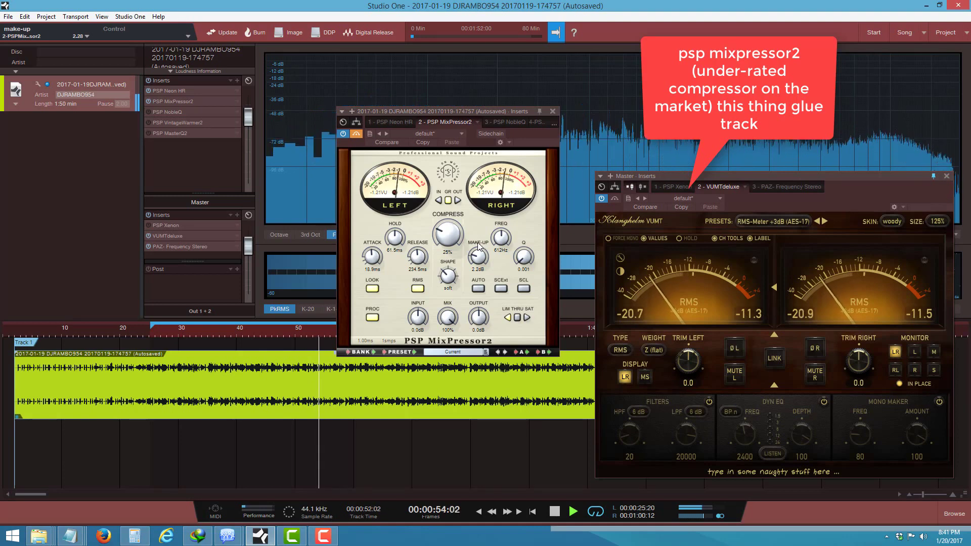
Compare PSP MixPressor2 active and bypassed with the raised make-up gain, leaving it bypassed.
click(356, 135)
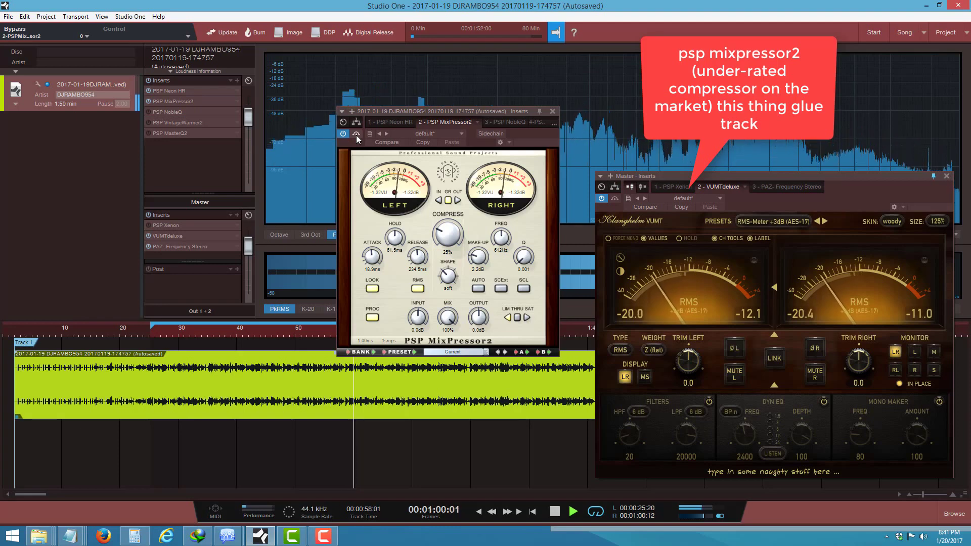
click(356, 134)
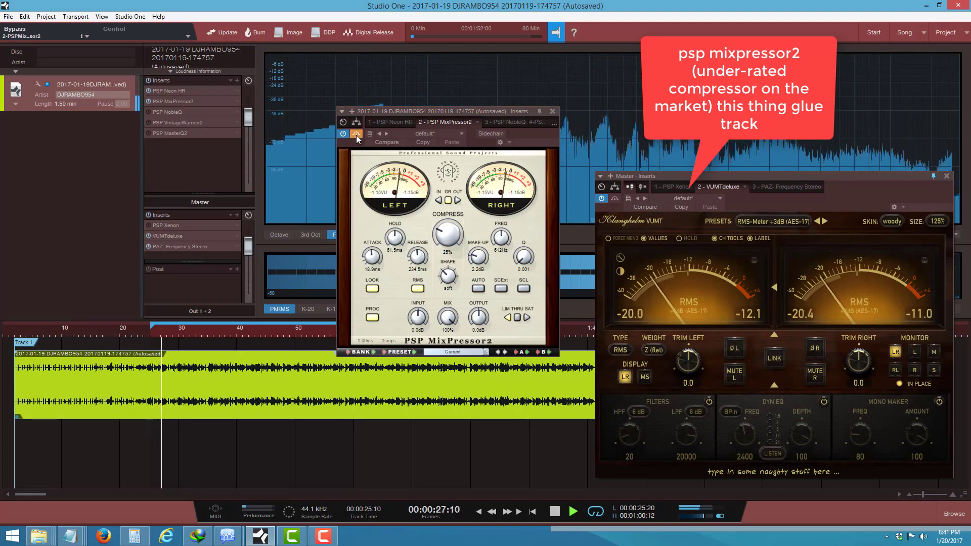
click(356, 134)
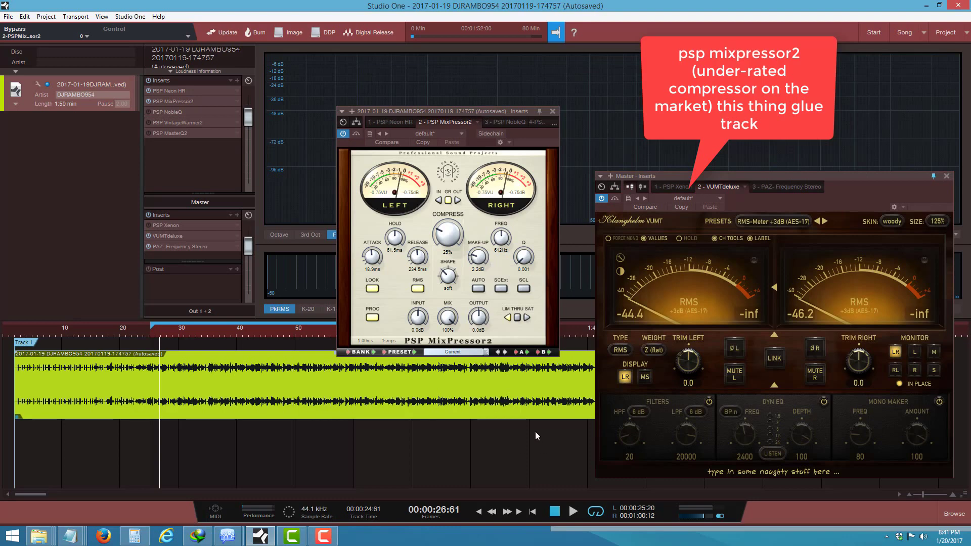
click(356, 134)
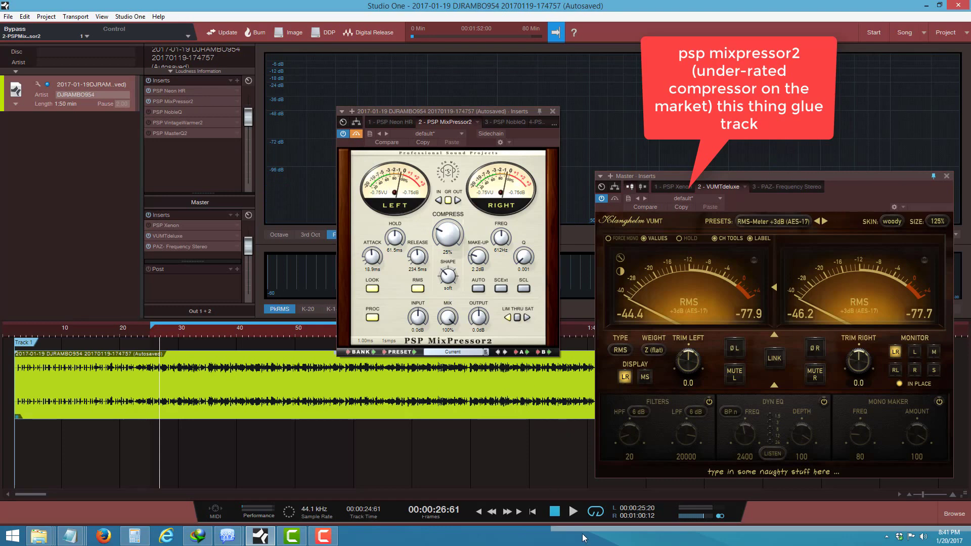
Play the track with PSP MixPressor2 bypassed, re-enable the compressor, and replay the section to compare VUMTdeluxe's RMS levels.
click(573, 511)
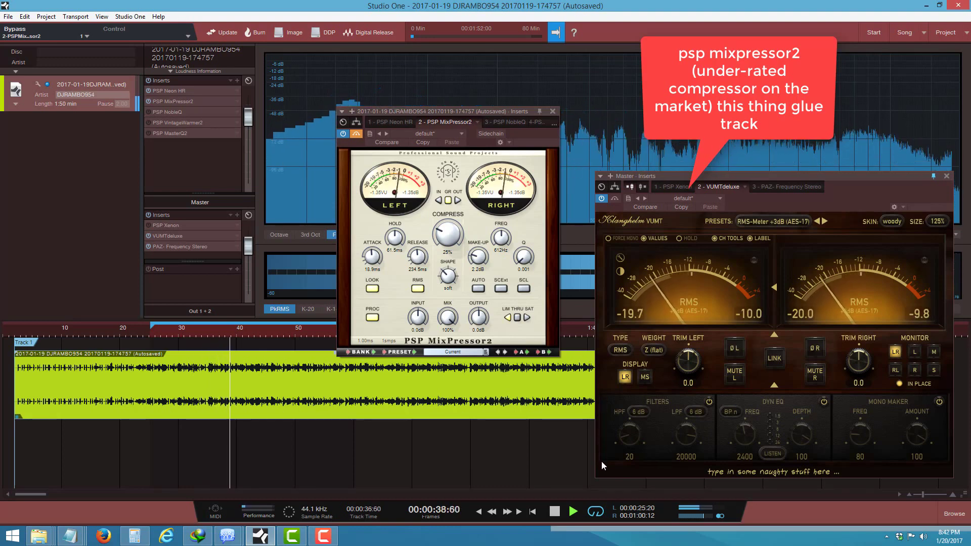
click(553, 514)
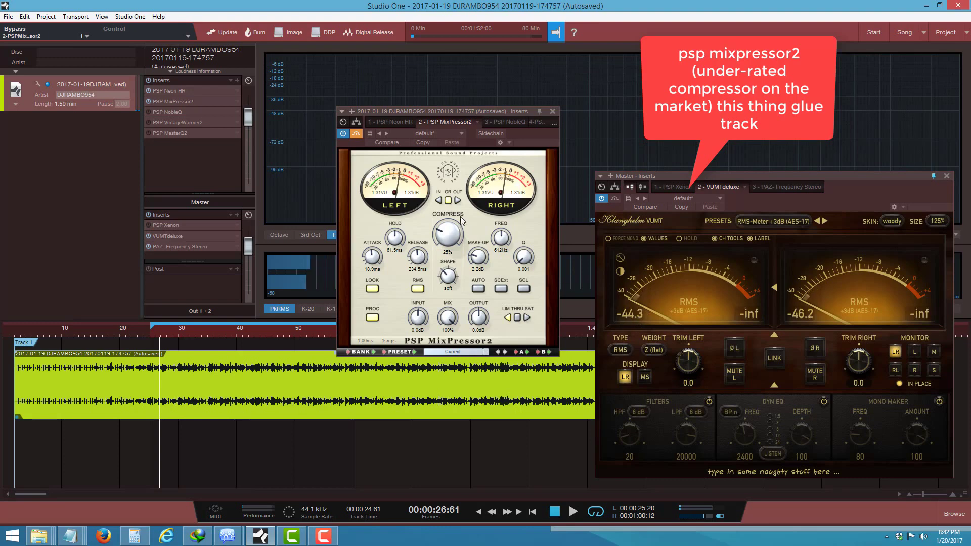
click(356, 134)
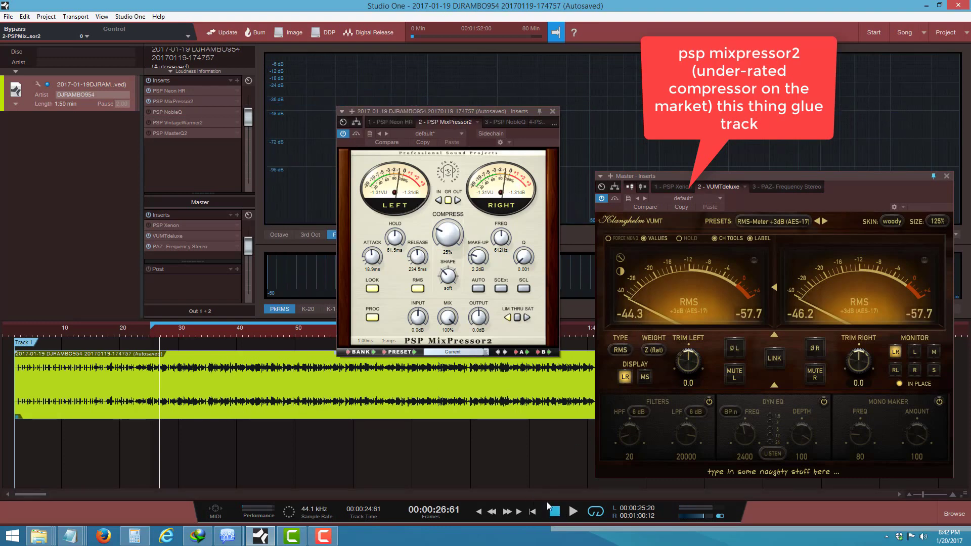
click(573, 511)
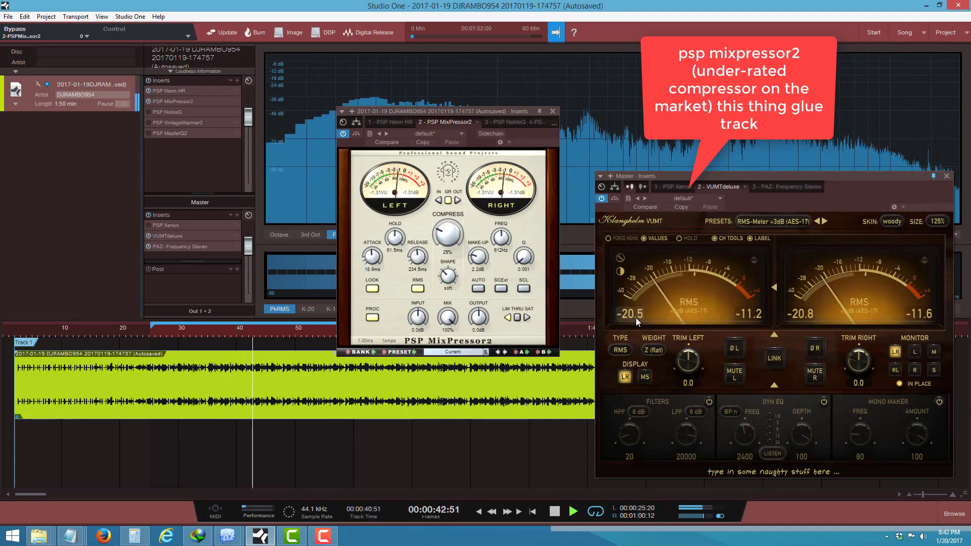
click(572, 511)
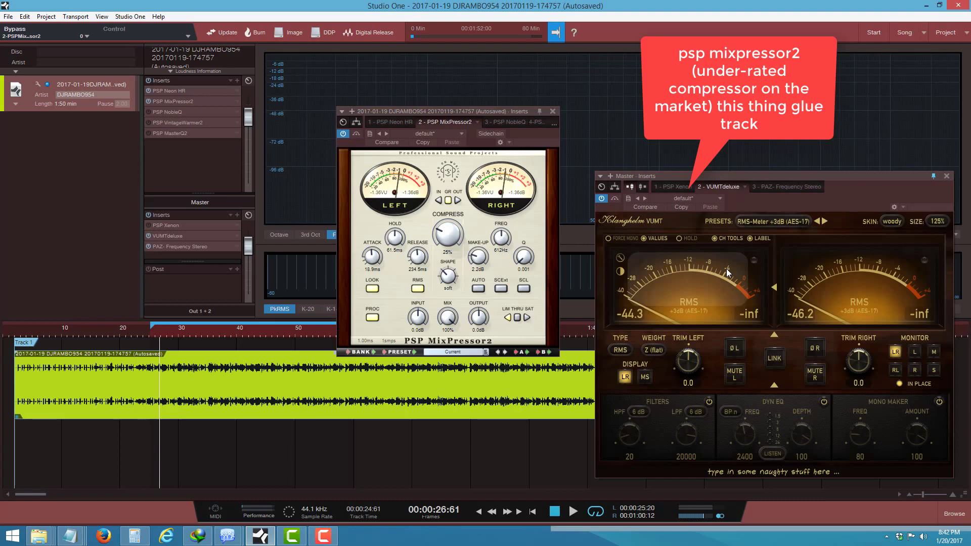
Open PSP NobleQ from the track inserts and set its high-pass filter frequency to about 20 Hz.
click(166, 116)
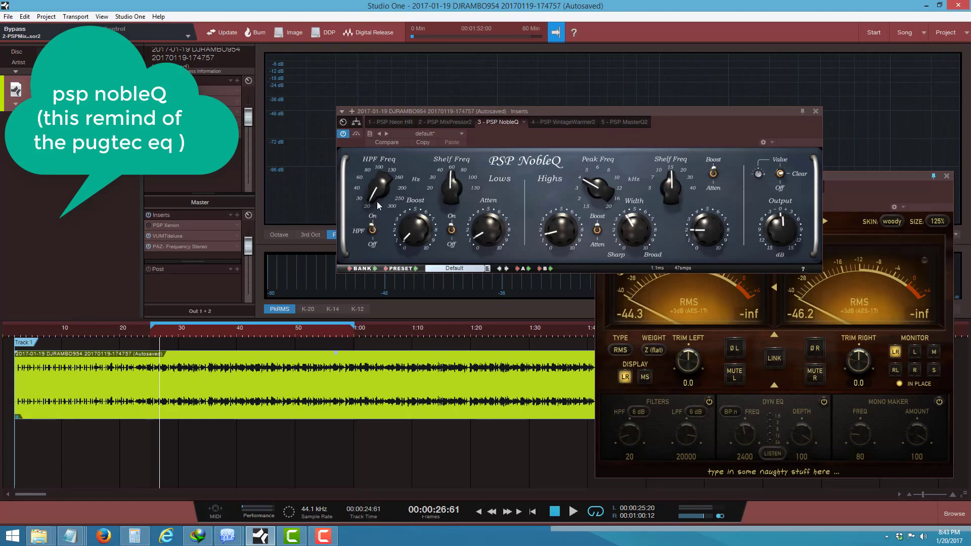
drag(377, 196, 377, 186)
Audition PSP NobleQ's 4 kHz peak boost at about 5.5 during playback, and set it to about 2.
click(576, 512)
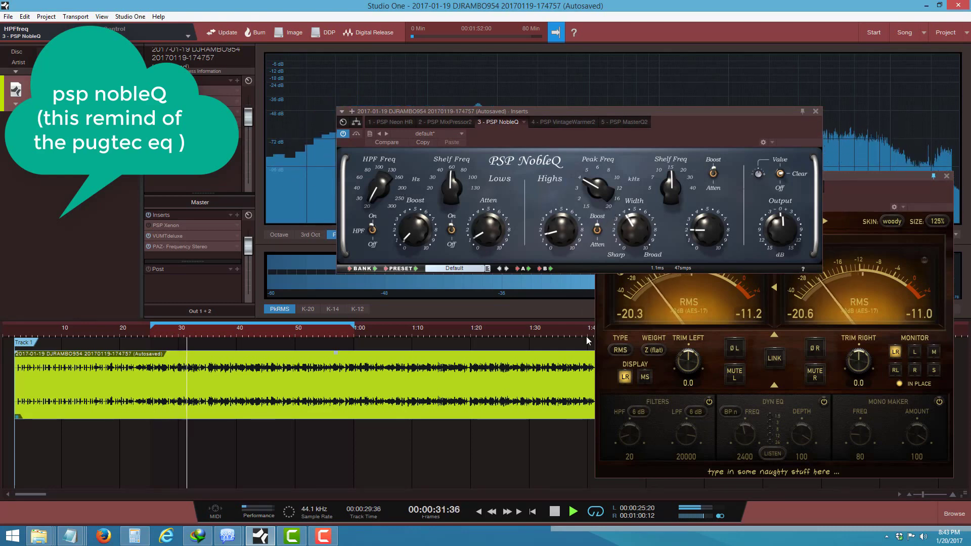
drag(556, 222, 566, 188)
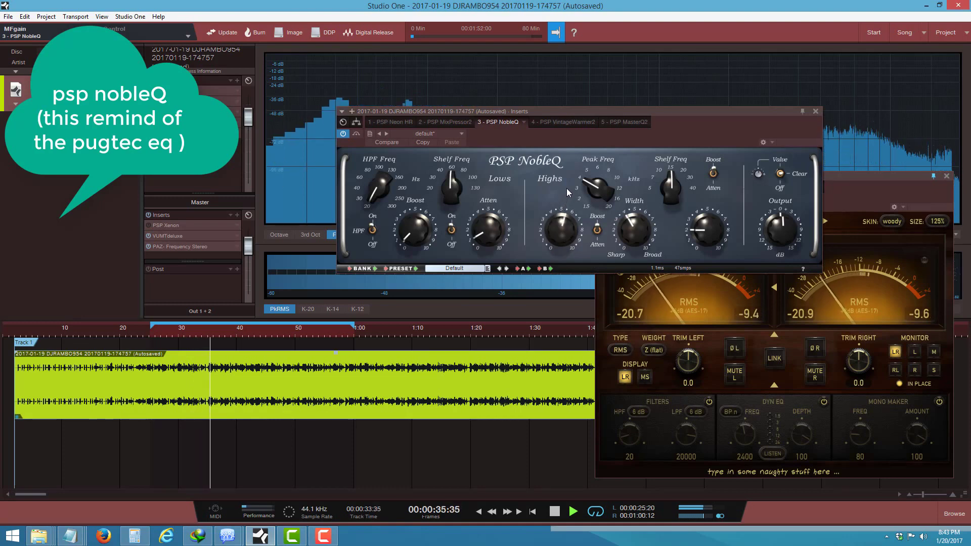
click(554, 511)
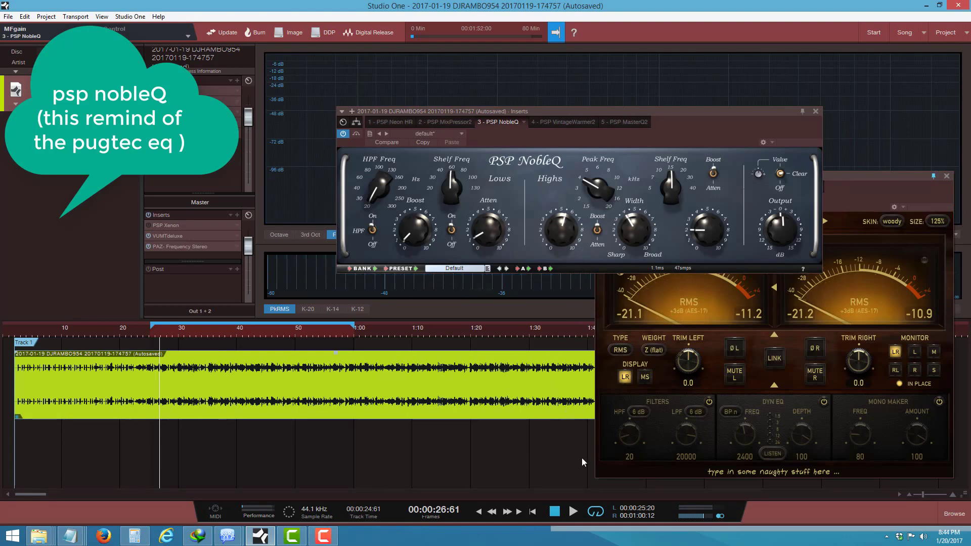
click(572, 512)
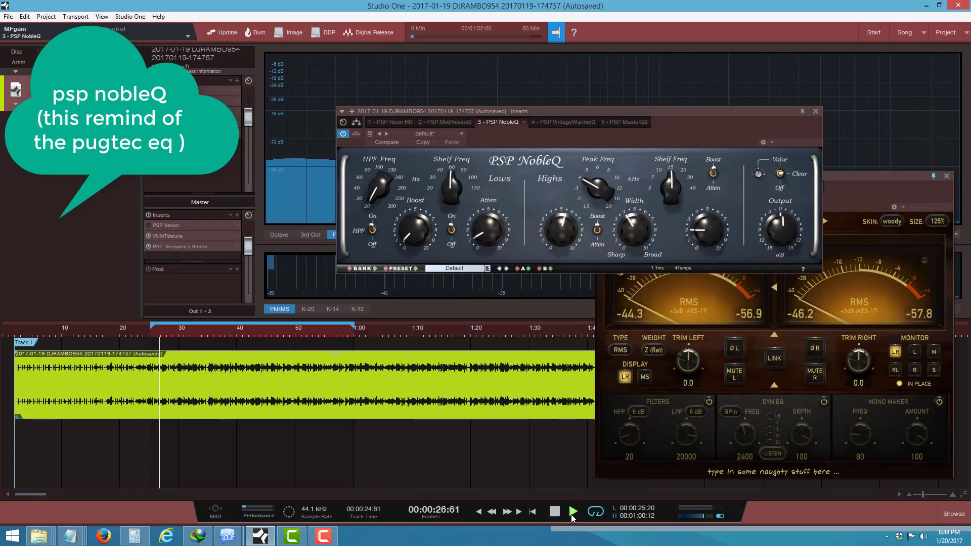
mouse_move(548, 251)
drag(548, 251, 545, 281)
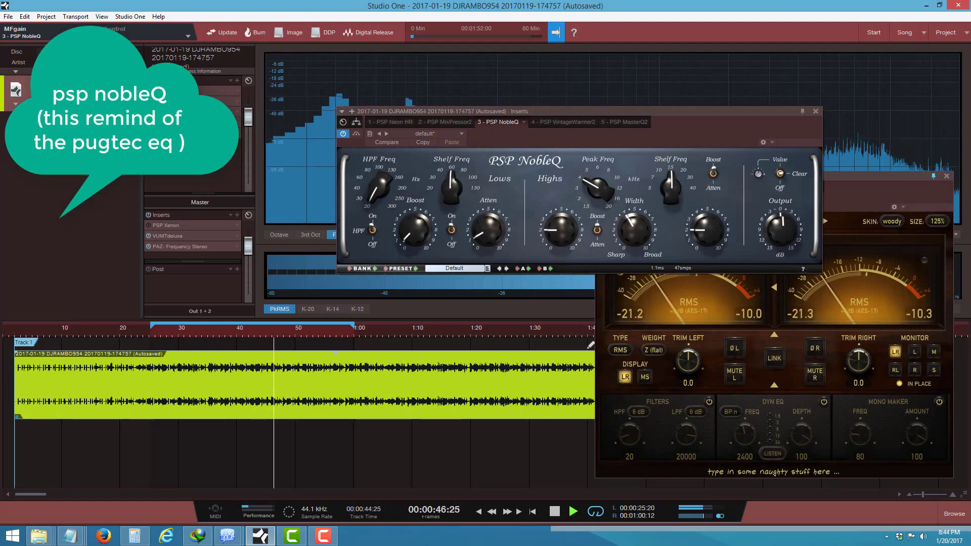
click(491, 512)
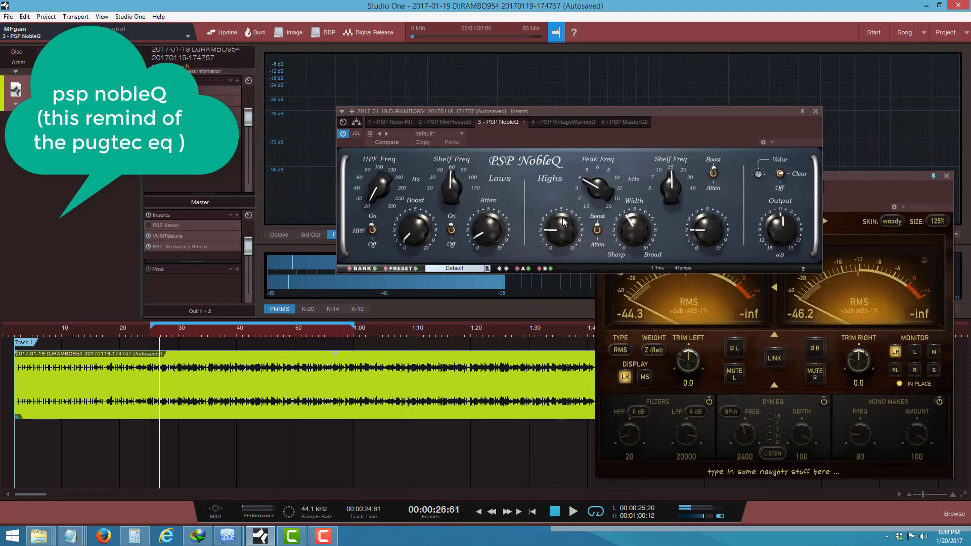
Audition high and low amounts of PSP NobleQ's 15 kHz shelf boost during playback, and set it to about 2.
mouse_move(558, 230)
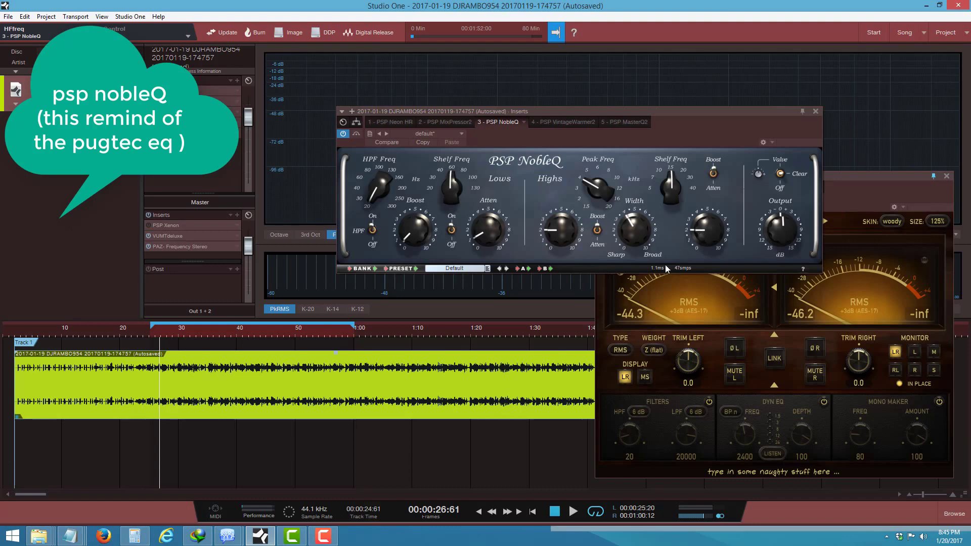
click(573, 512)
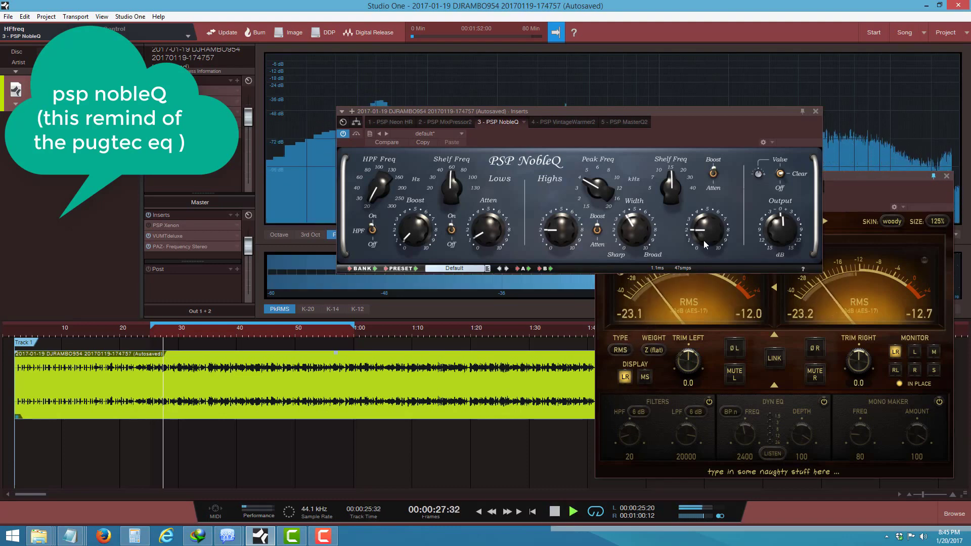
drag(705, 229, 712, 177)
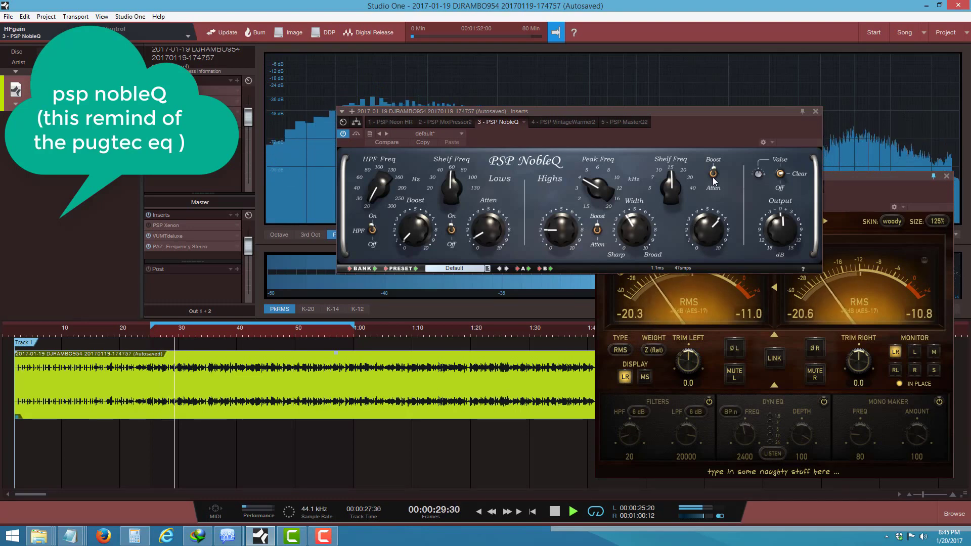
drag(712, 177, 697, 241)
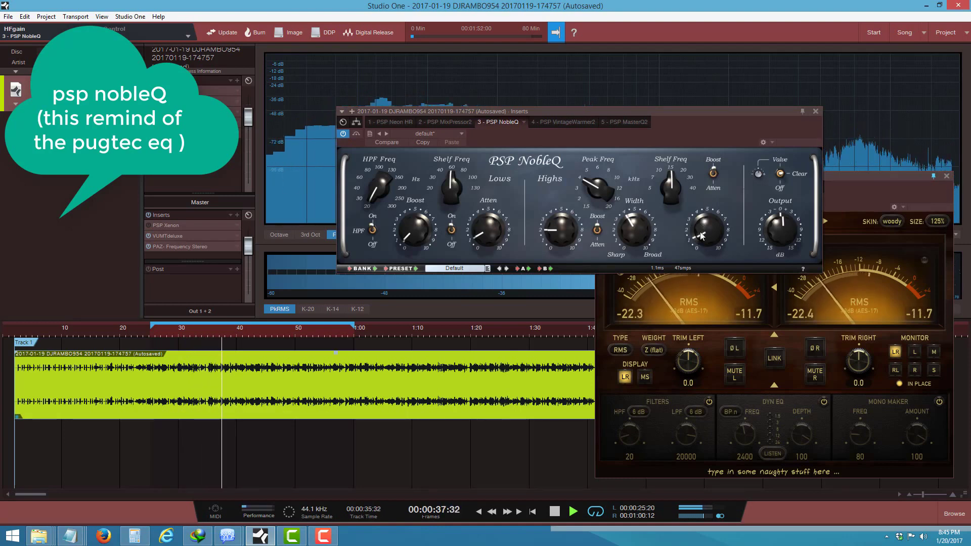
click(713, 189)
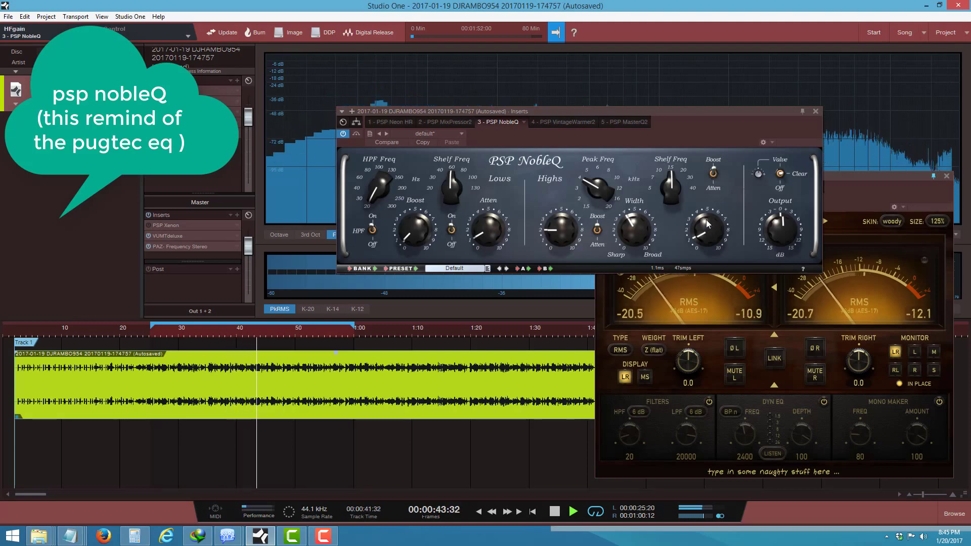
drag(706, 220, 707, 215)
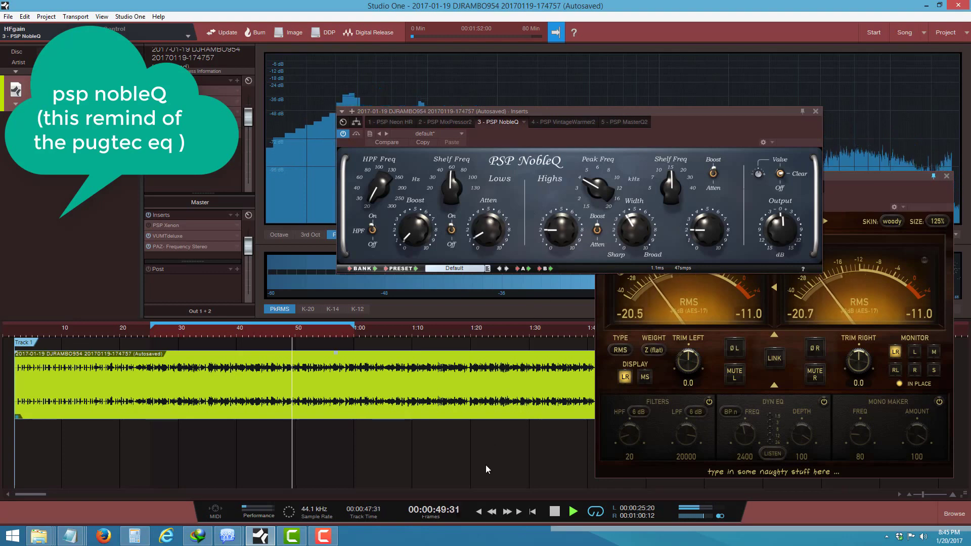
click(554, 511)
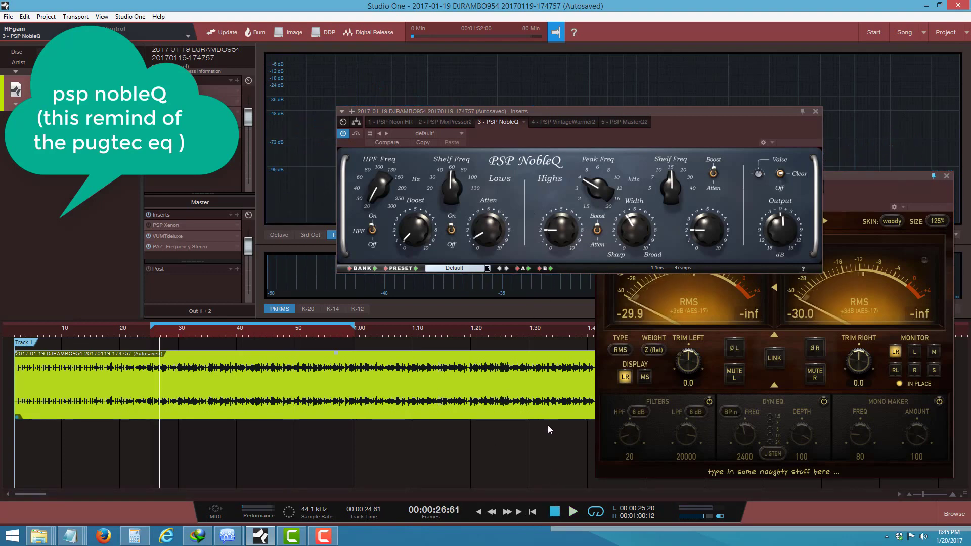
Try PSP NobleQ's Valve mode, return it to Clear, and close the equalizer window.
click(779, 174)
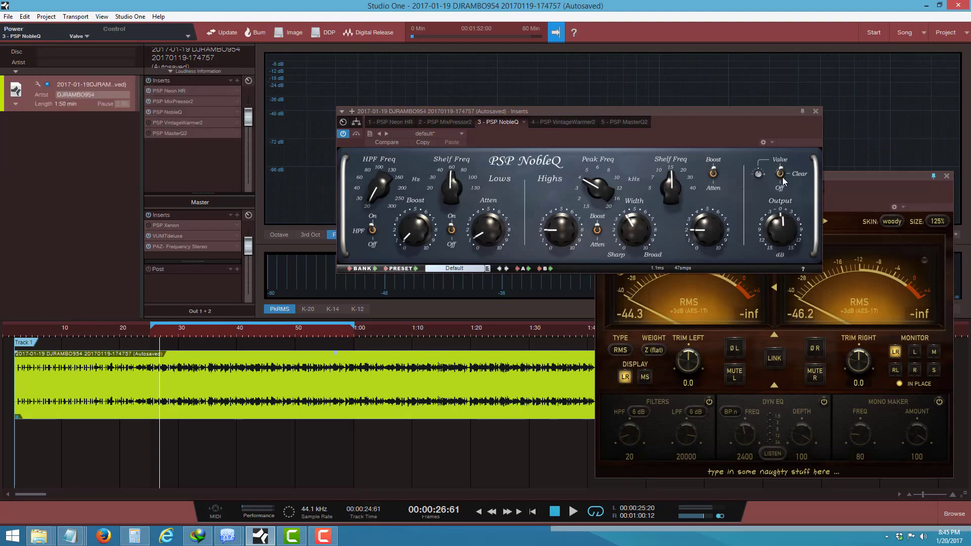
click(780, 176)
click(815, 110)
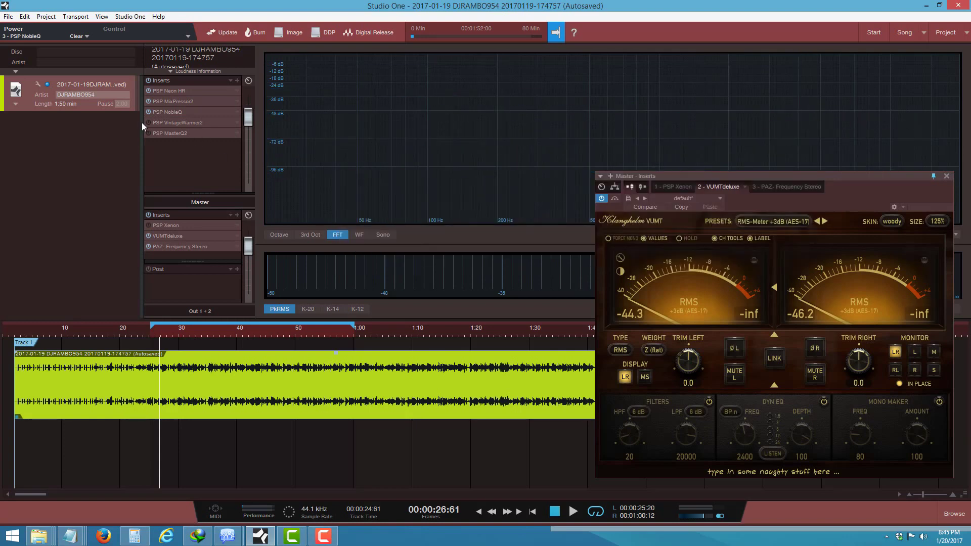
Open PSP VintageWarmer2 from the track inserts, try raising its Drive, and reset the Drive to 0.00 dB.
click(169, 124)
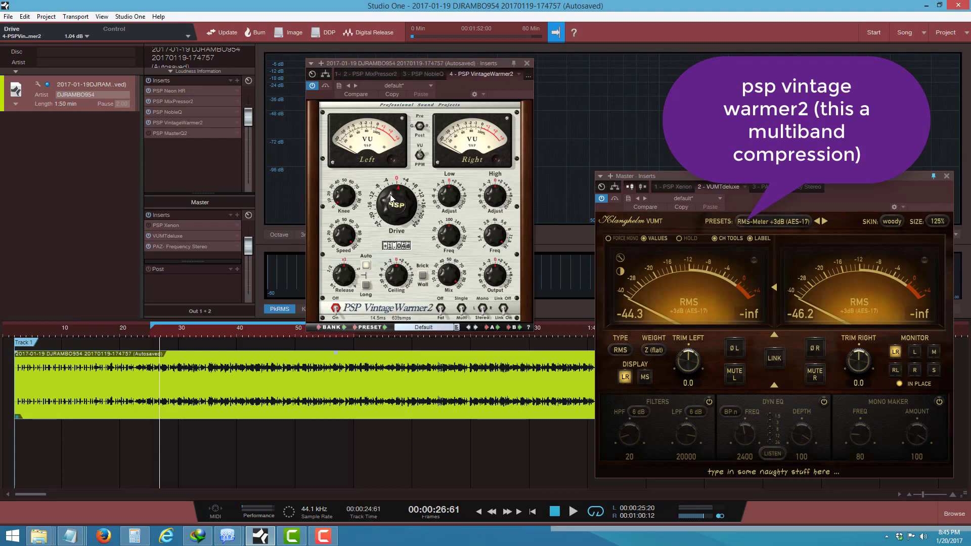
scroll(389, 199, up, 3)
scroll(391, 195, up, 2)
ctrl+click(390, 195)
Go over PSP VintageWarmer2's multiband, Fat and Link switches and its Release, Speed and Knee controls, and start playback.
click(462, 309)
click(441, 308)
click(485, 307)
mouse_move(352, 270)
mouse_move(346, 241)
mouse_move(346, 209)
click(572, 511)
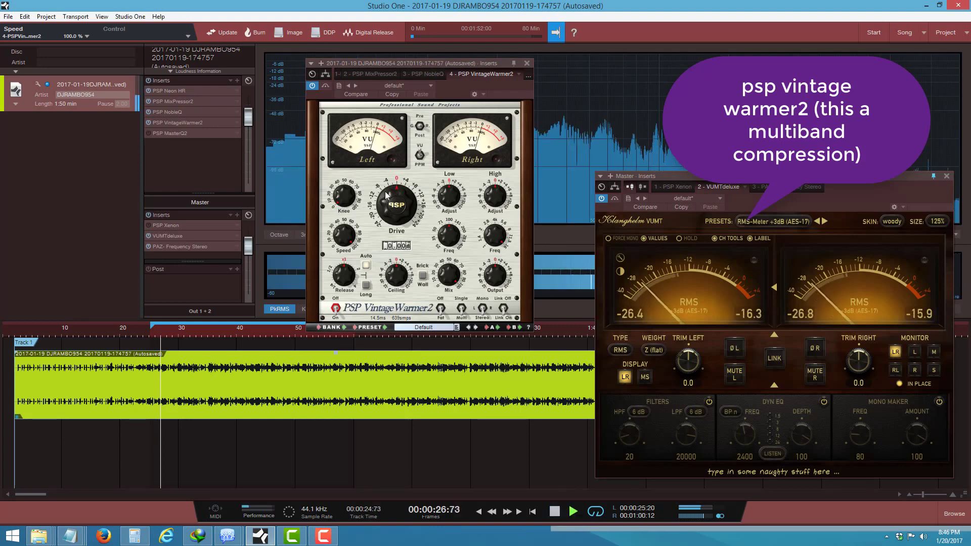
Audition a much higher Knee amount in PSP VintageWarmer2 during playback, and set the Knee to about 10.5%.
click(554, 511)
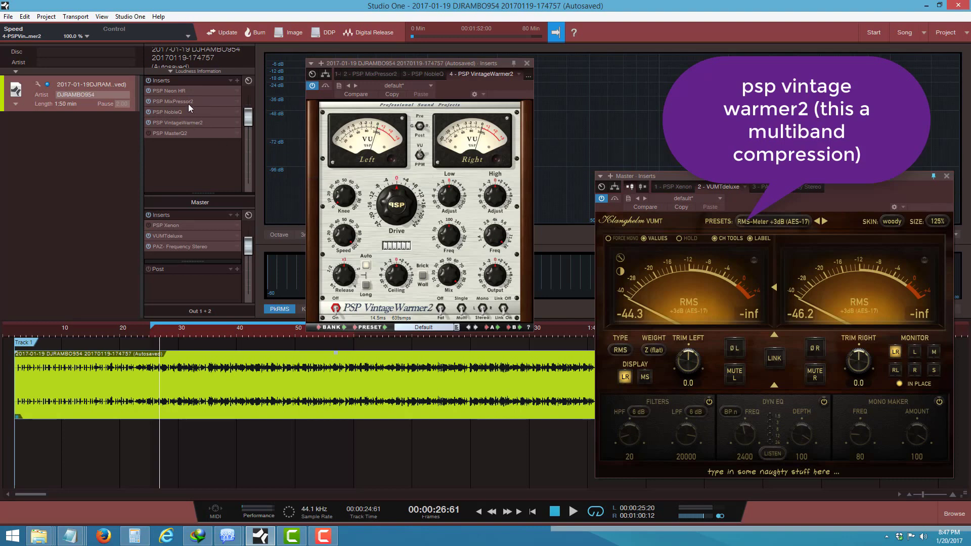
click(573, 512)
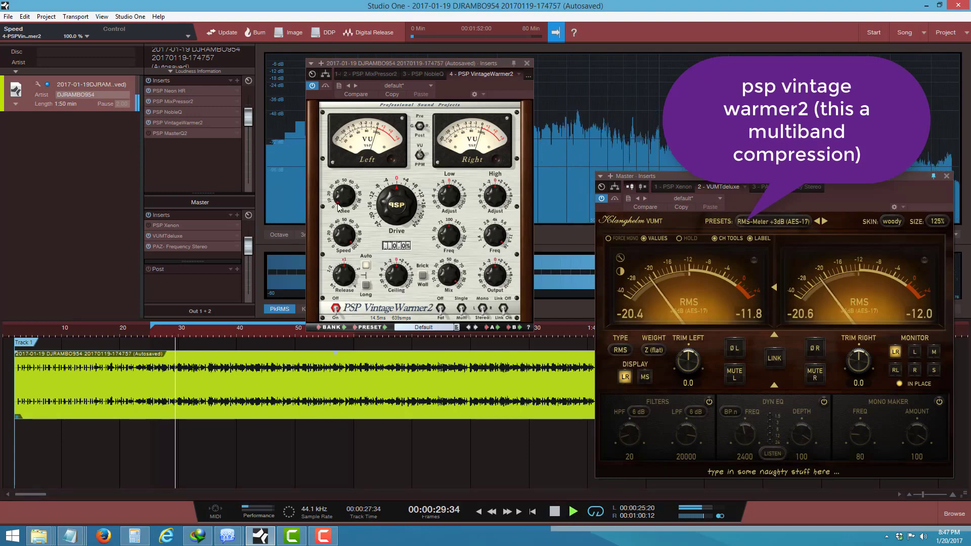
drag(338, 204, 355, 108)
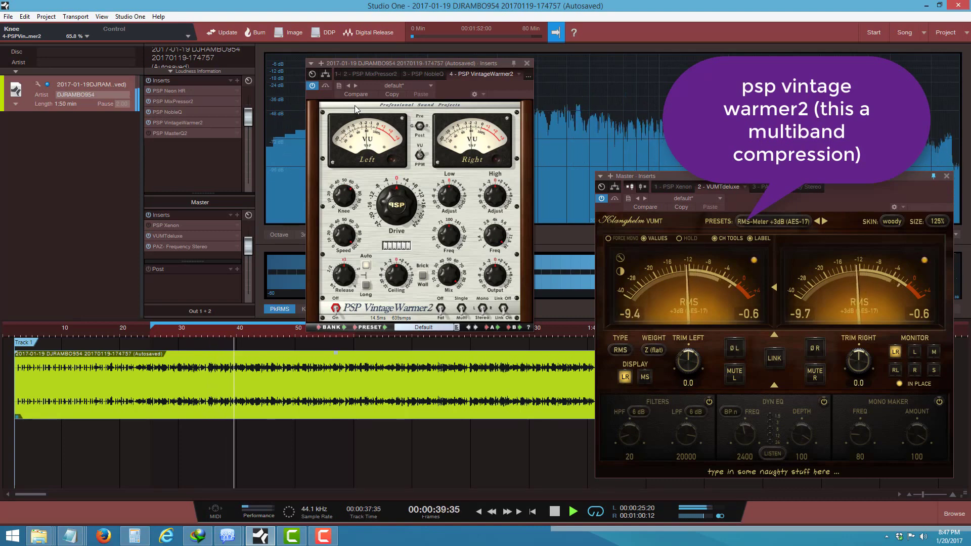
click(558, 513)
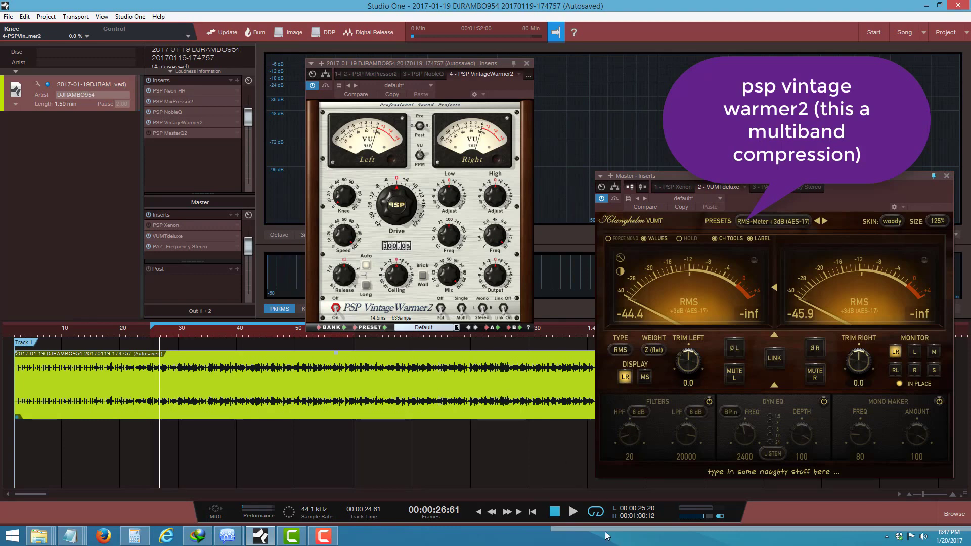
click(573, 512)
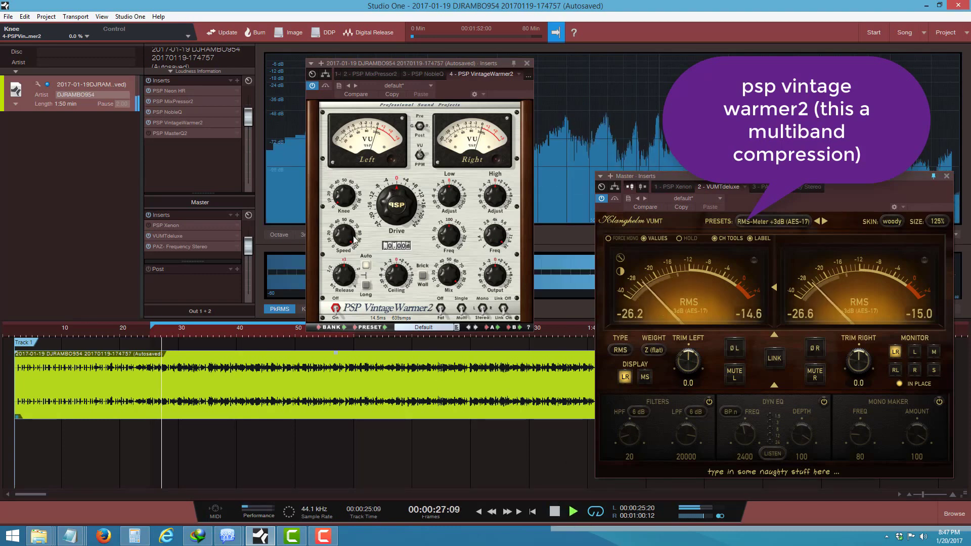
drag(346, 192, 344, 179)
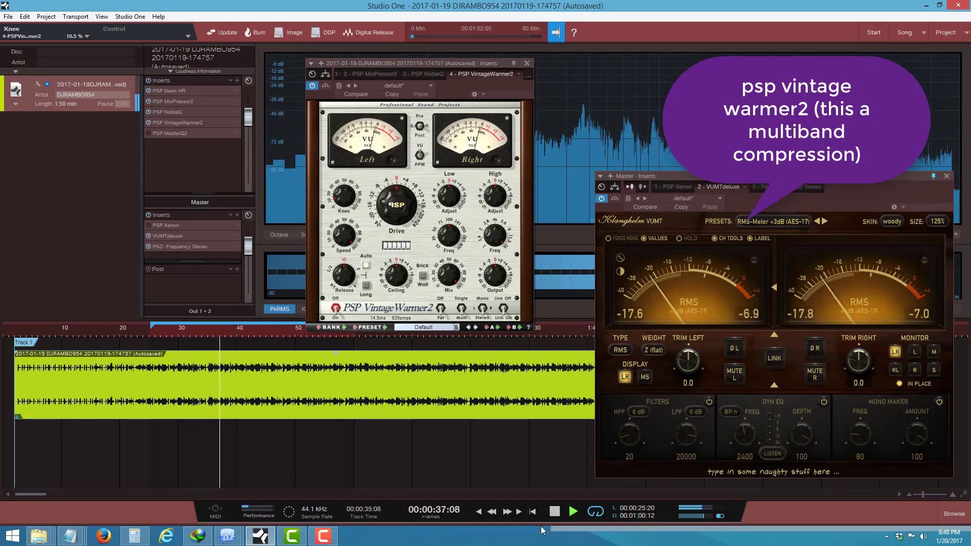
click(554, 511)
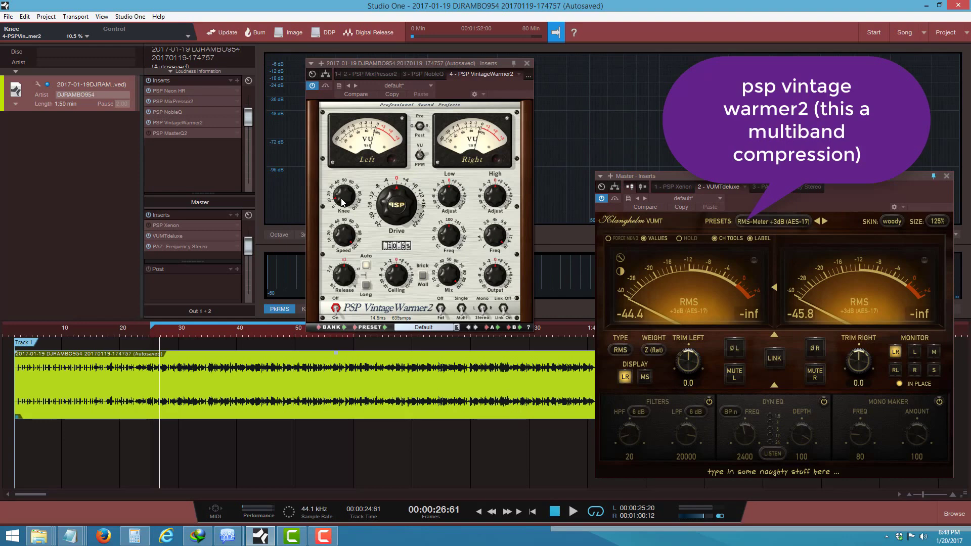
Play the loop again and gradually raise PSP VintageWarmer2's Drive to about 1 dB.
mouse_move(397, 209)
mouse_move(341, 191)
click(572, 511)
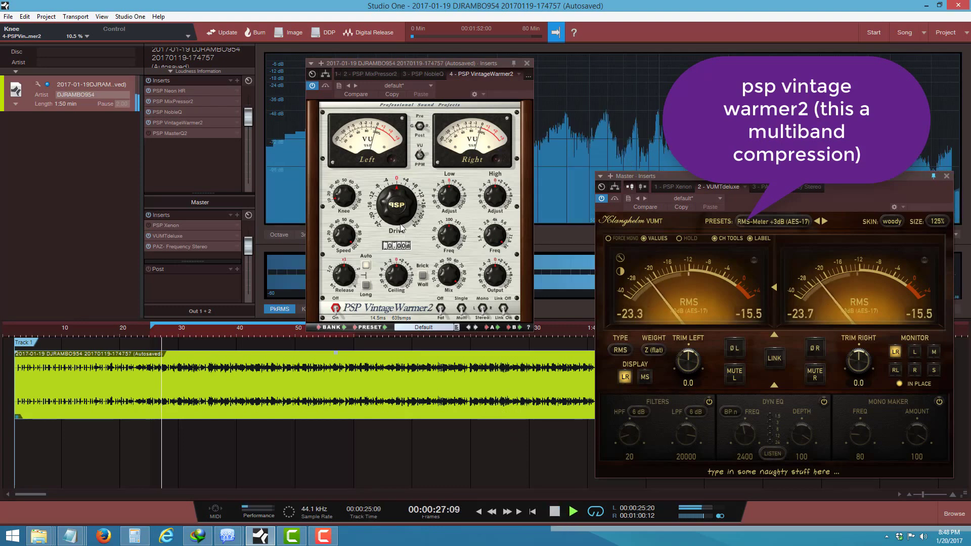
drag(401, 228, 402, 212)
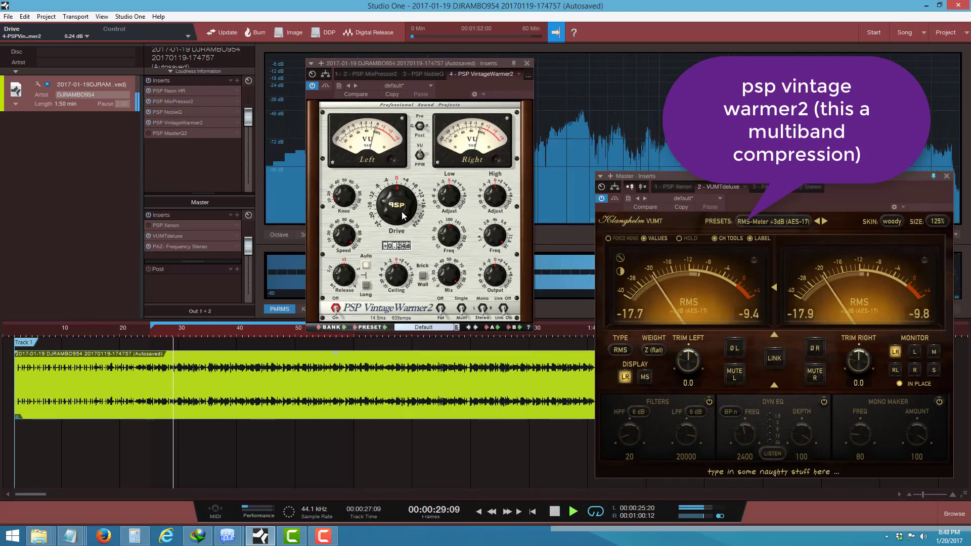
scroll(402, 212, up, 4)
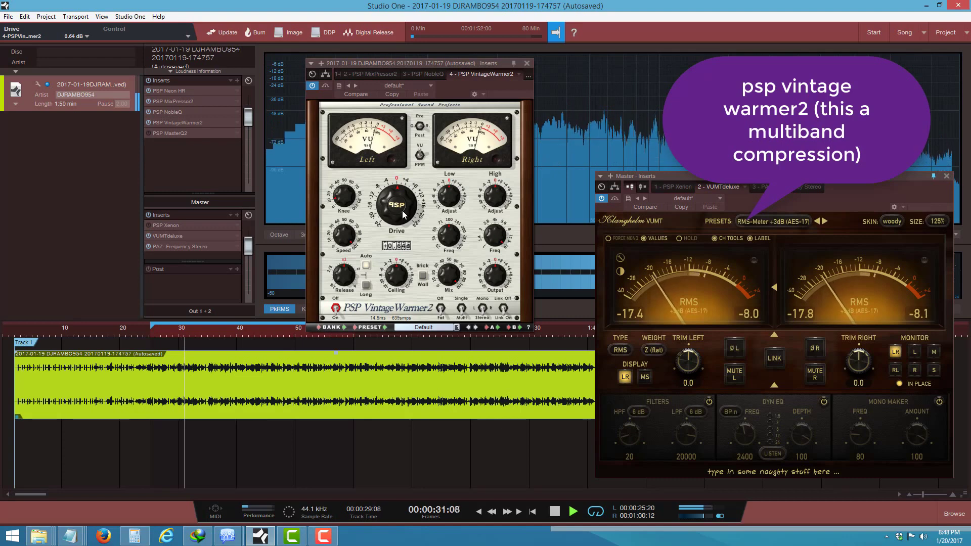
scroll(402, 214, up, 4)
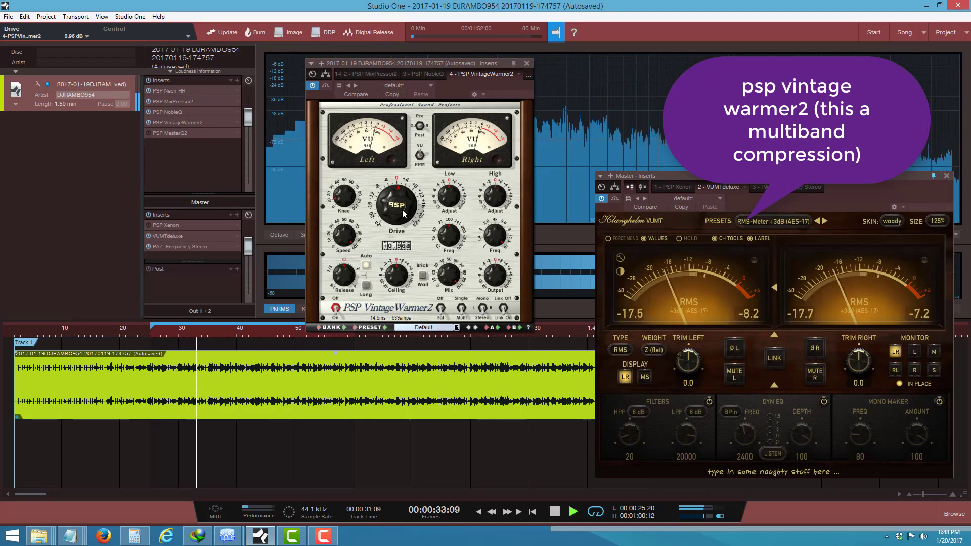
scroll(403, 213, up, 2)
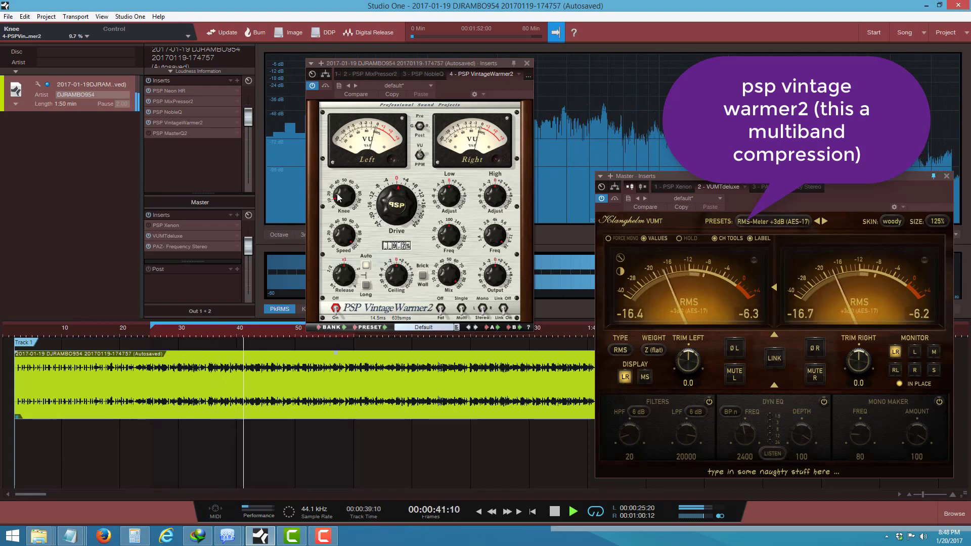
Try PSP VintageWarmer2's Auto and Long release options against its bypass, leave Auto on with Long off, and stop playback.
click(368, 266)
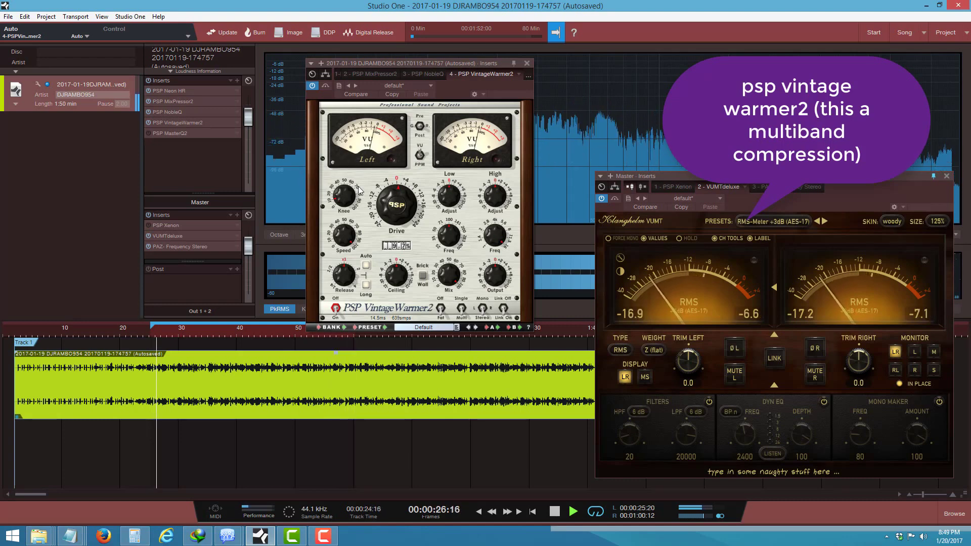
click(325, 87)
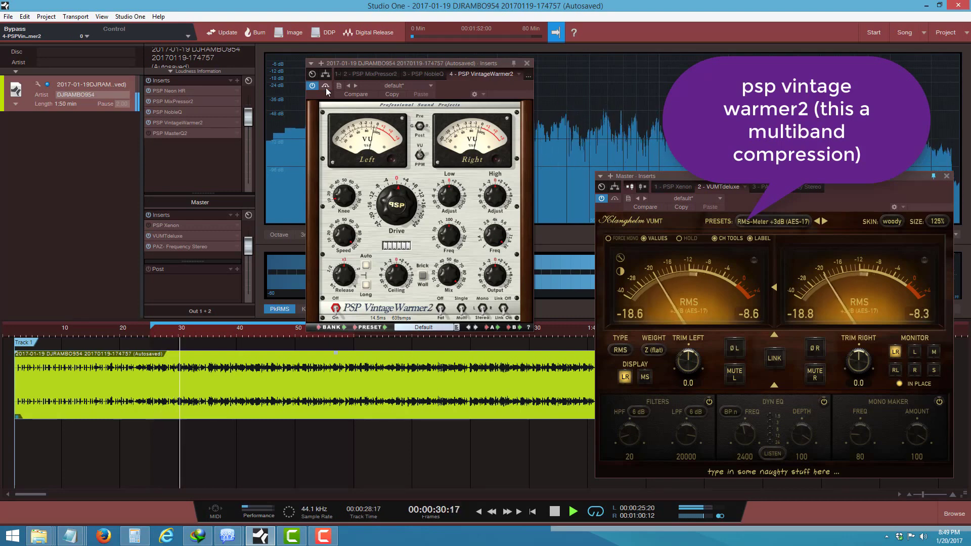
click(325, 86)
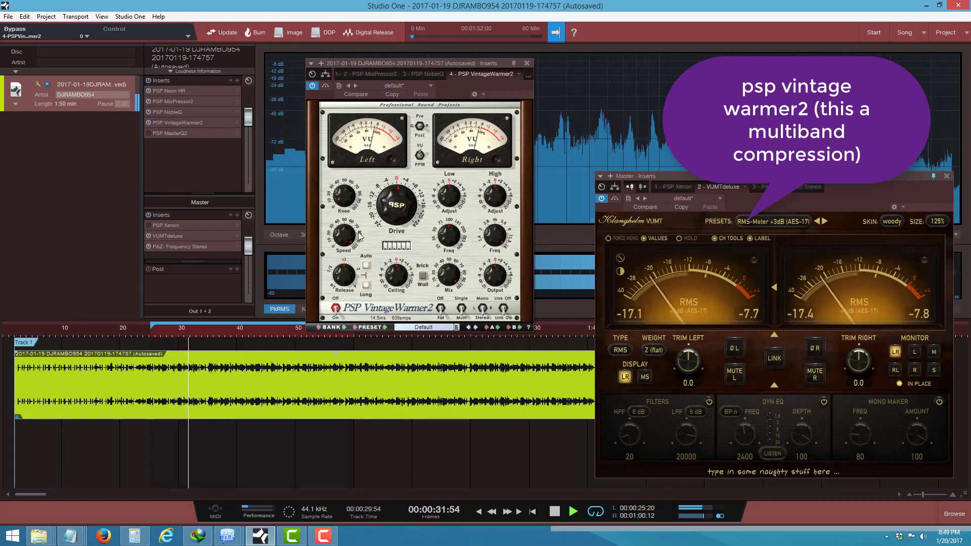
click(367, 286)
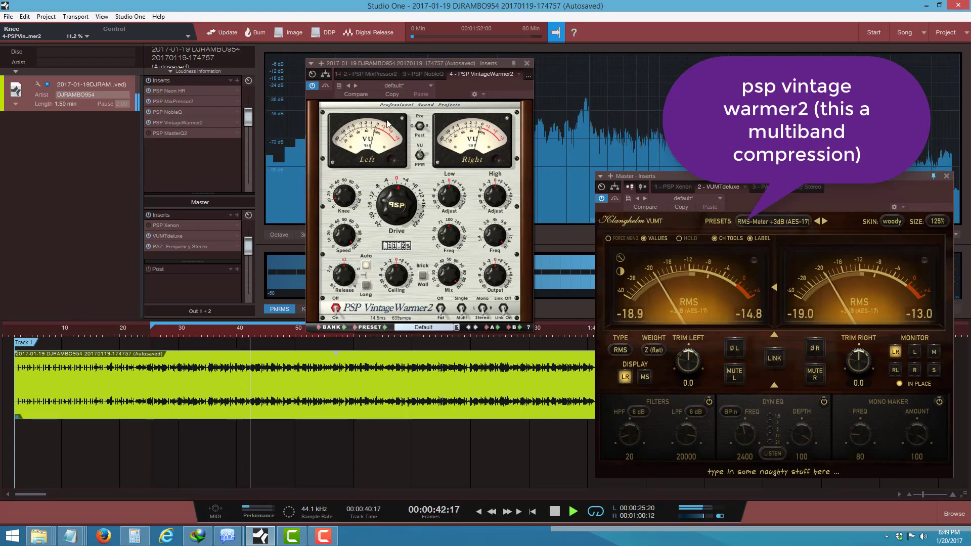
click(326, 86)
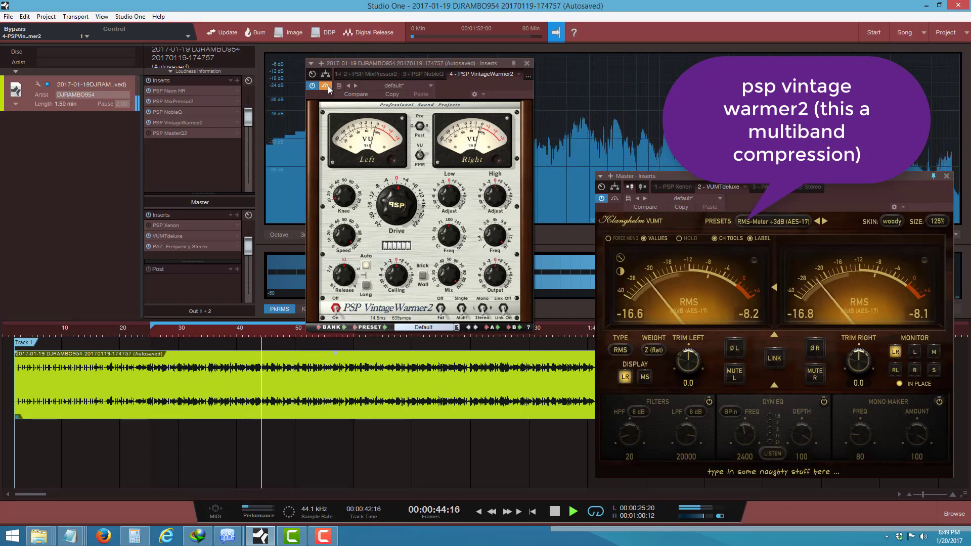
click(326, 86)
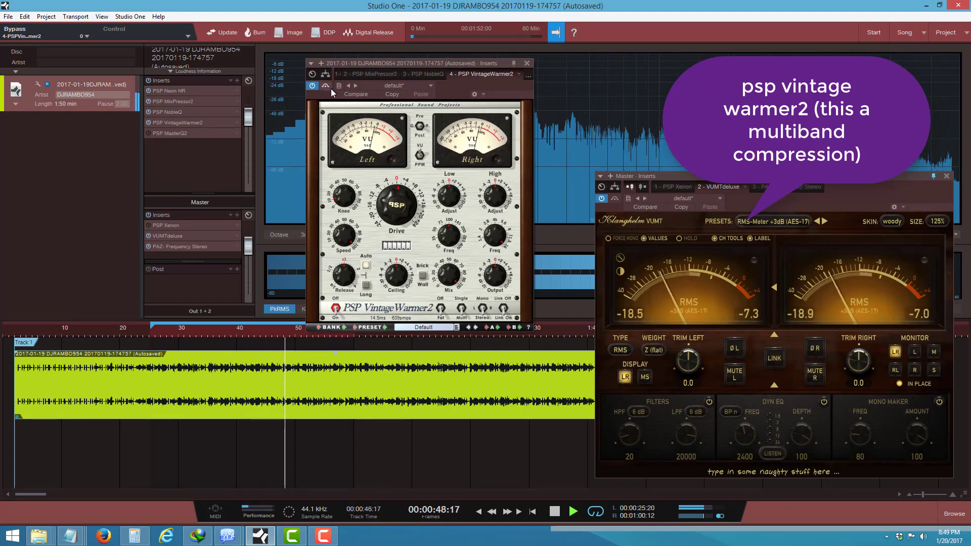
click(554, 511)
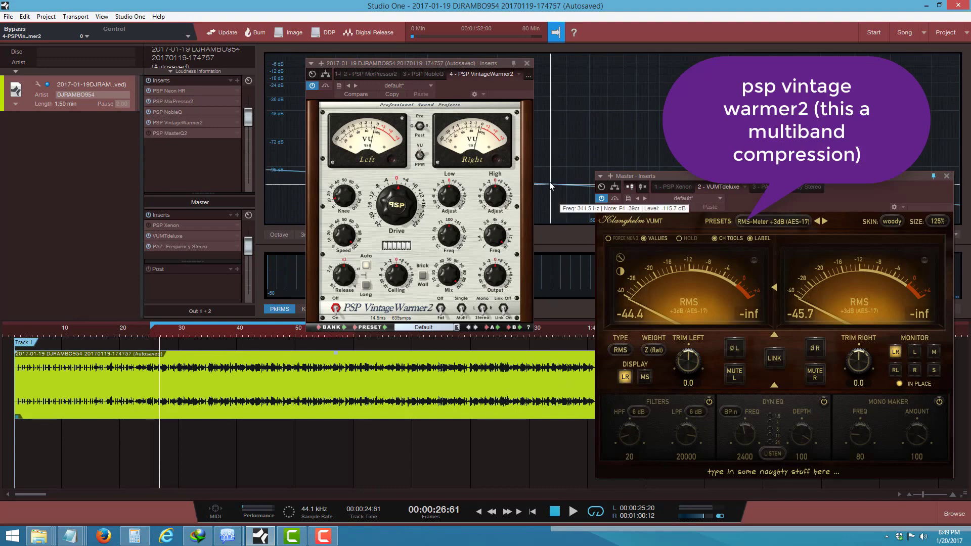
Open PSP MasterQ2 from the track inserts and, during playback, switch off its middle, high-mid and high bands one by one.
click(171, 134)
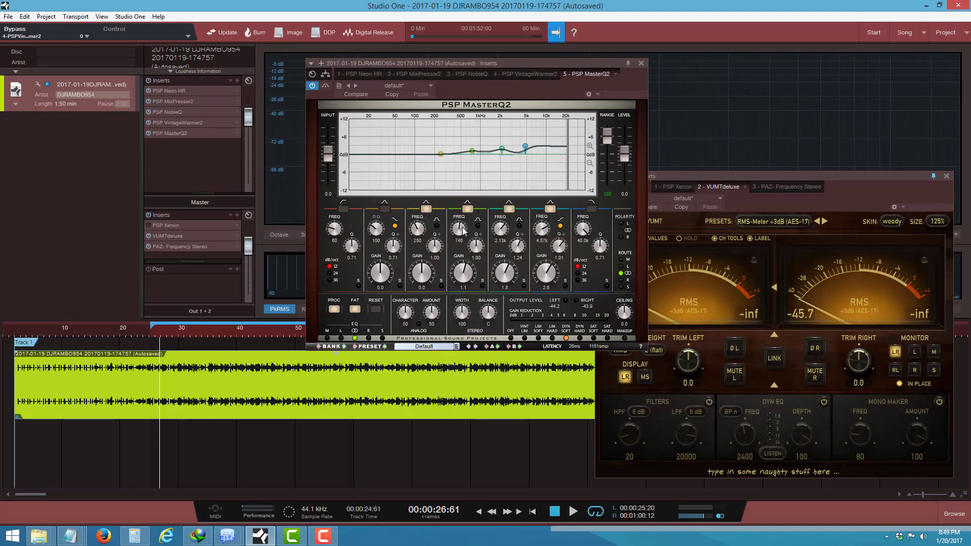
click(573, 511)
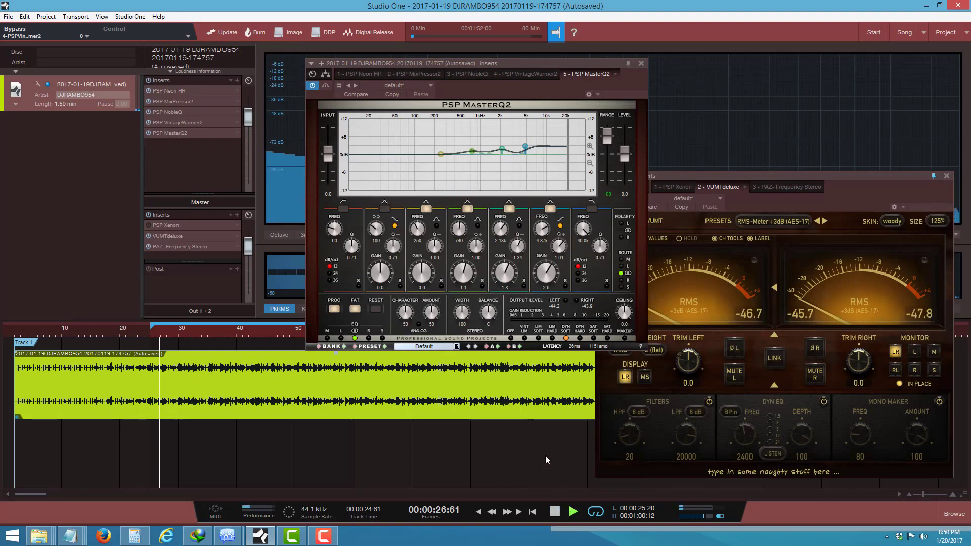
click(467, 209)
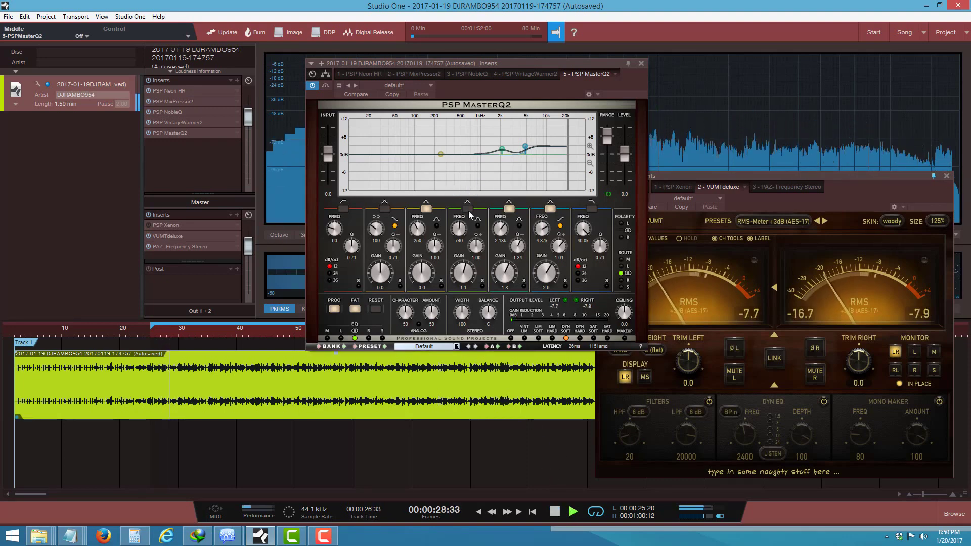
click(509, 208)
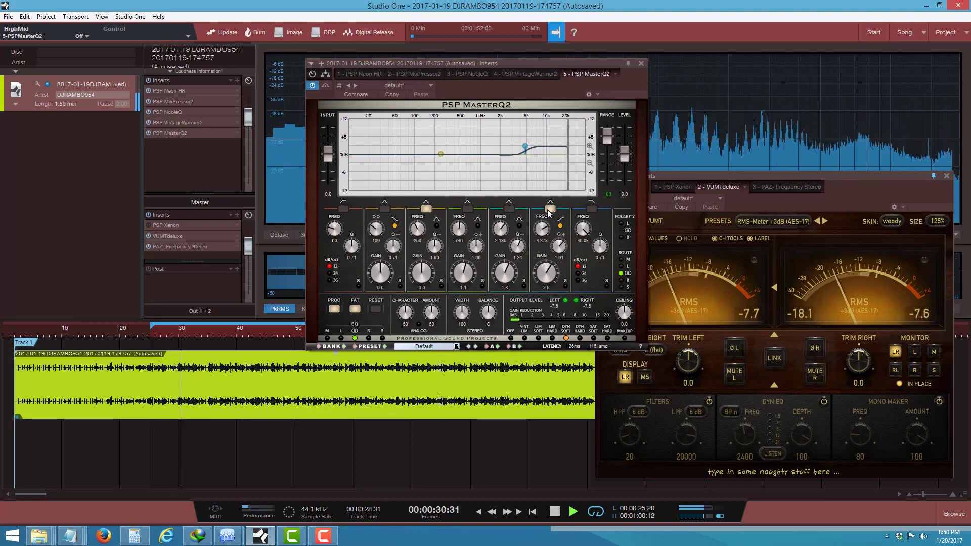
click(550, 209)
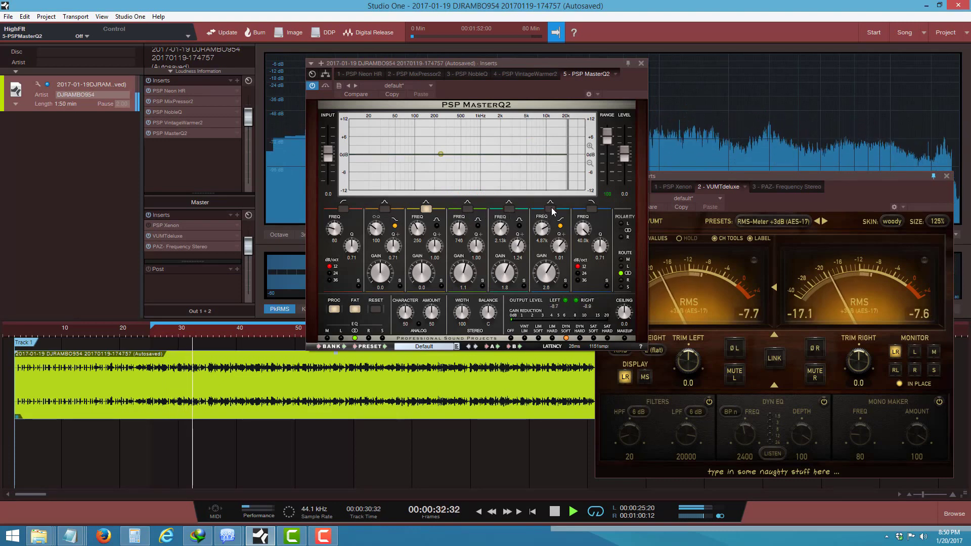
Switch PSP MasterQ2's high band back on and open the PAZ Frequency Stereo analyzer from the master inserts.
click(555, 210)
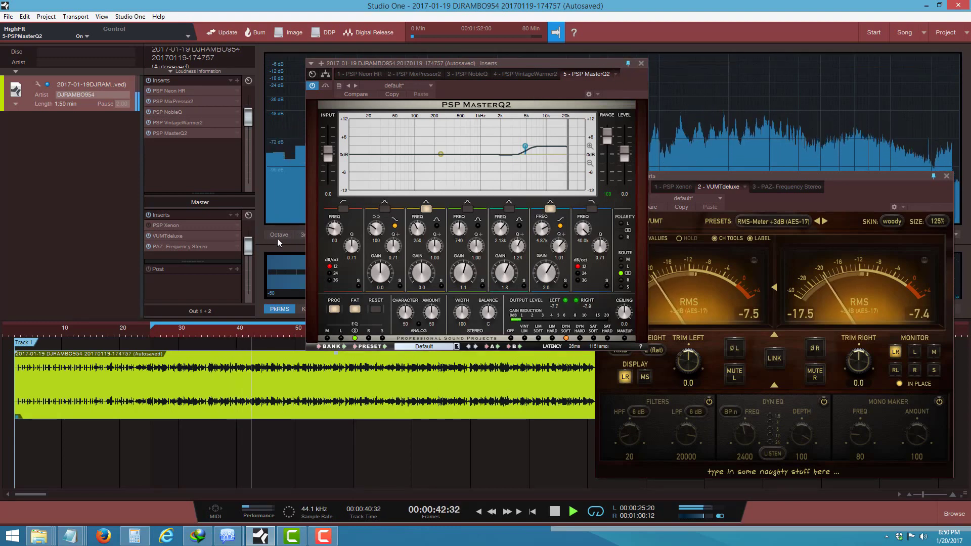
click(181, 246)
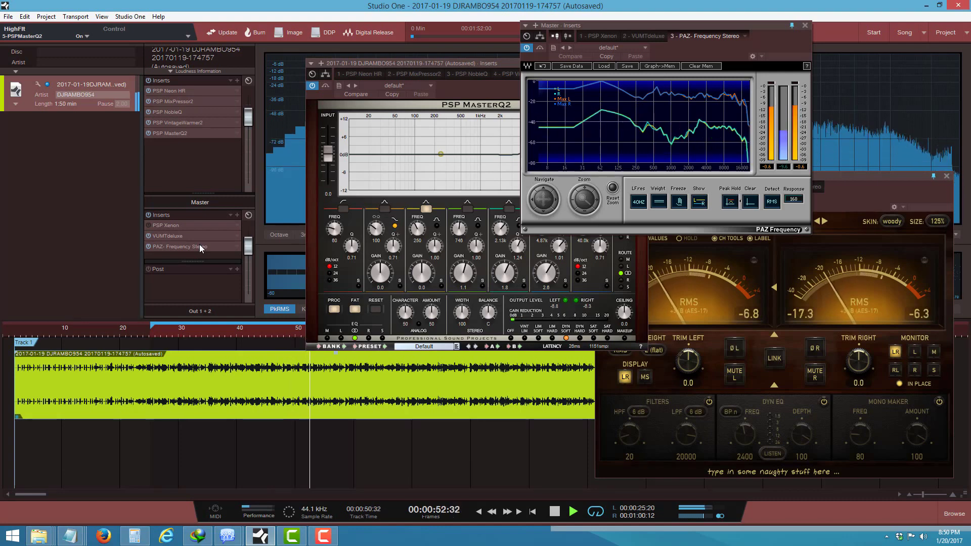
click(484, 85)
Switch PSP MasterQ2's high-mid and middle bands back on, fine-tuning the high-mid gain to about 1.8 dB.
click(508, 209)
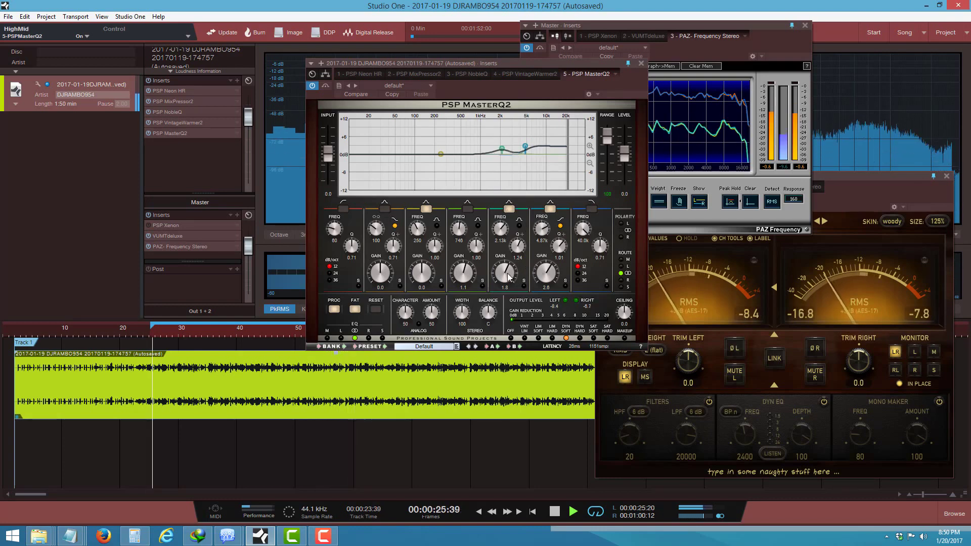
scroll(505, 272, down, 1)
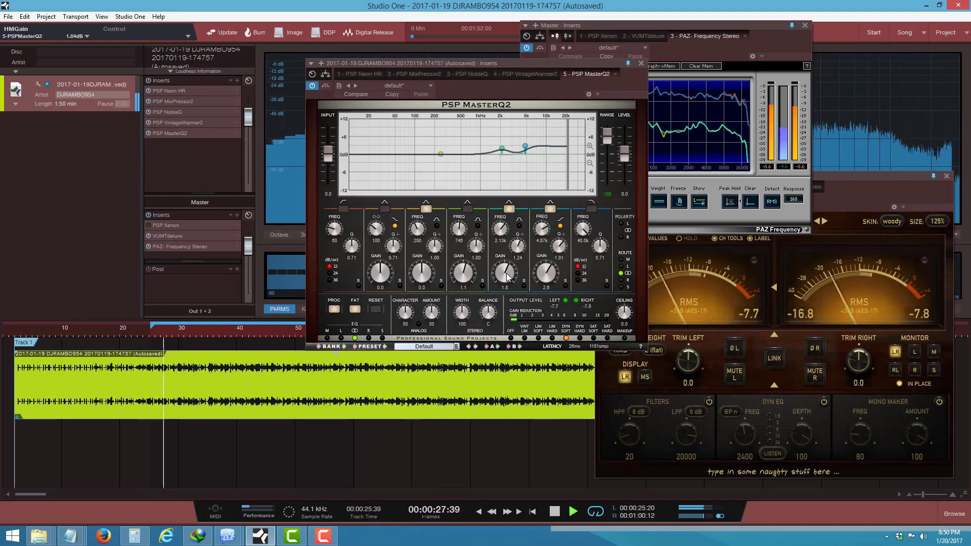
scroll(505, 273, up, 1)
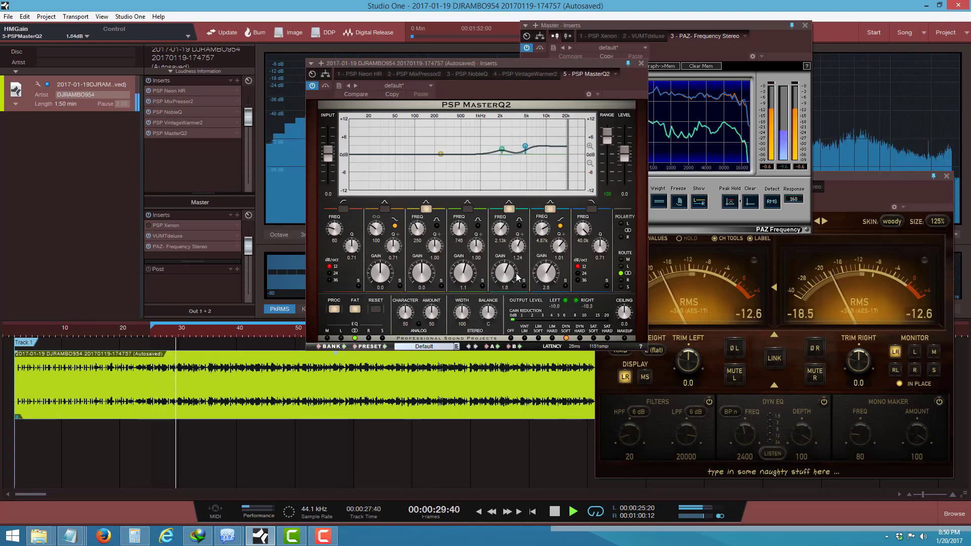
click(469, 209)
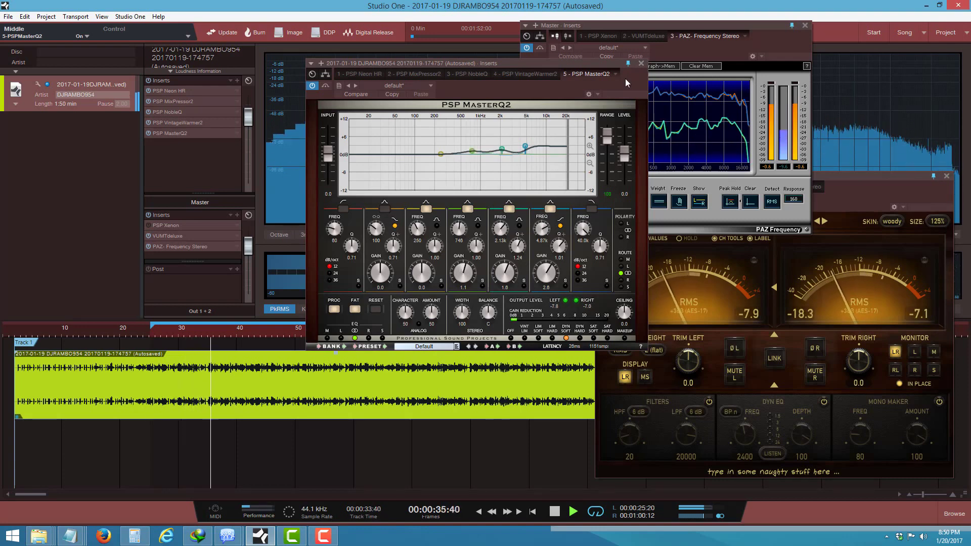
Move PSP MasterQ2 aside to compare it with the PAZ Frequency analyzer, and close both plug-in windows.
drag(630, 79, 554, 178)
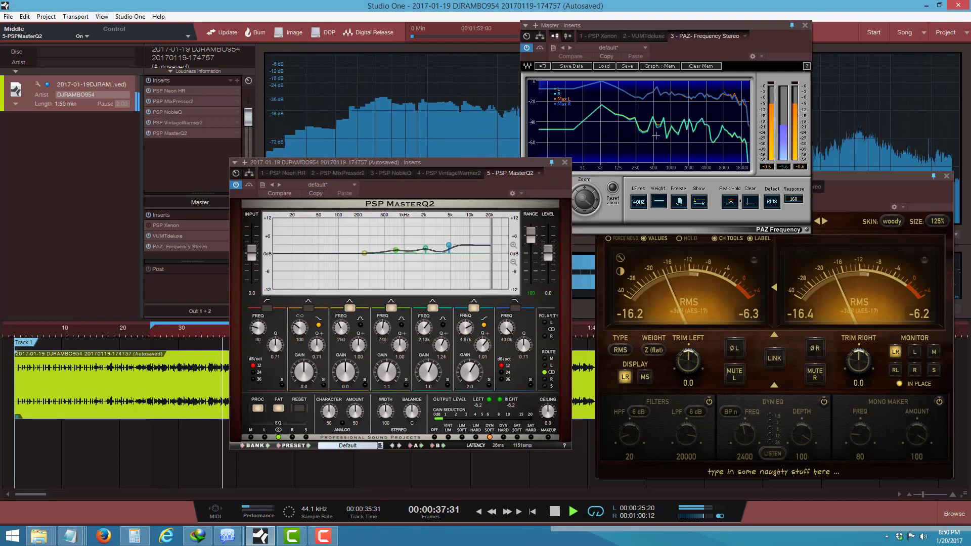
click(804, 25)
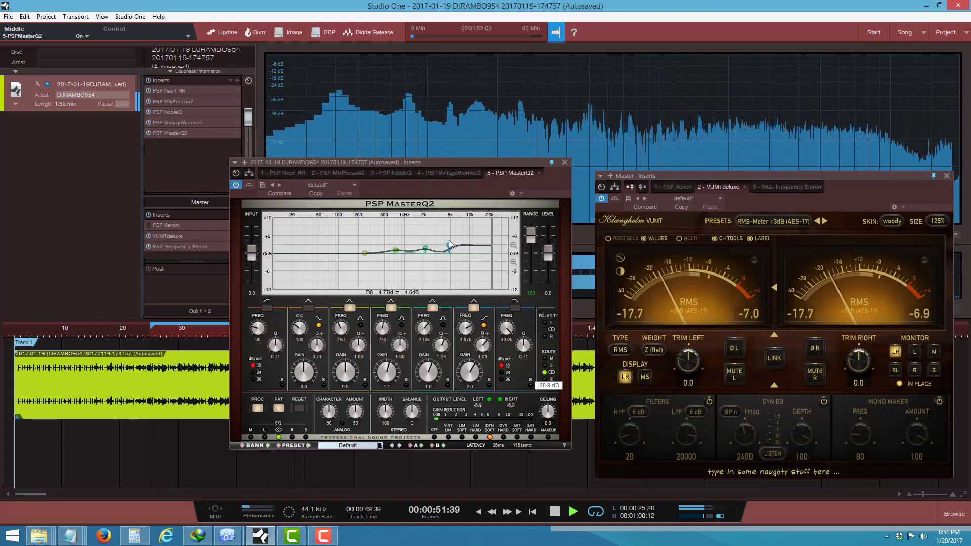
click(564, 162)
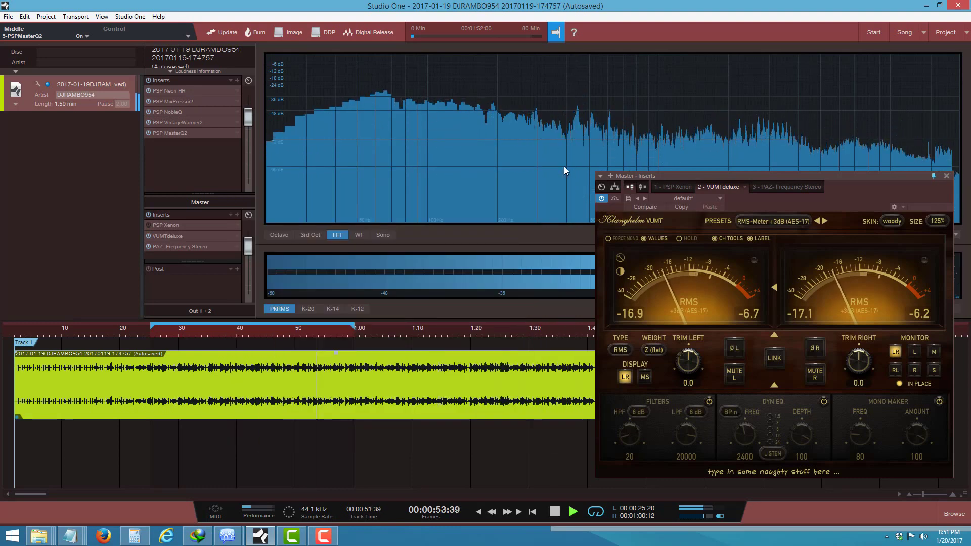
Stop playback, switch off all the track inserts at once, and play the unprocessed track from the beginning.
click(556, 513)
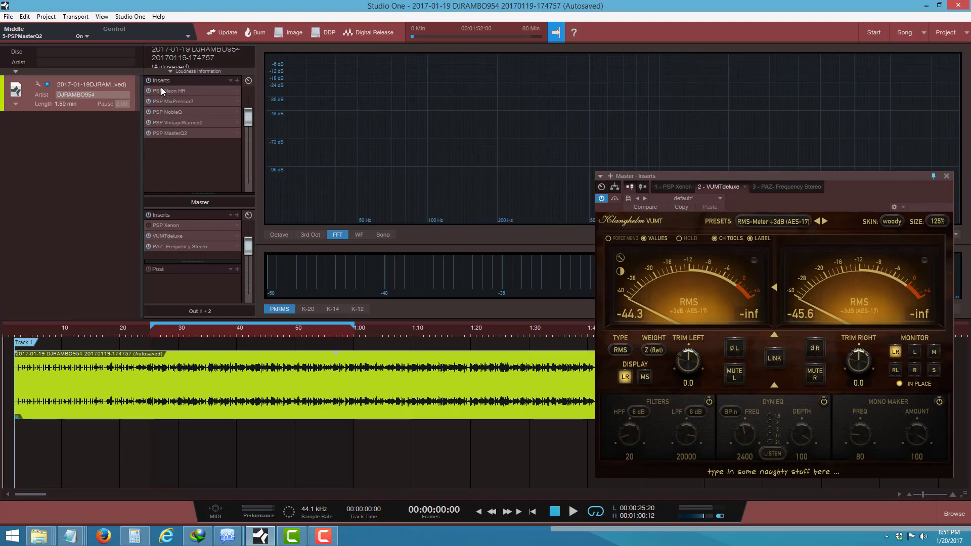
click(148, 81)
click(573, 512)
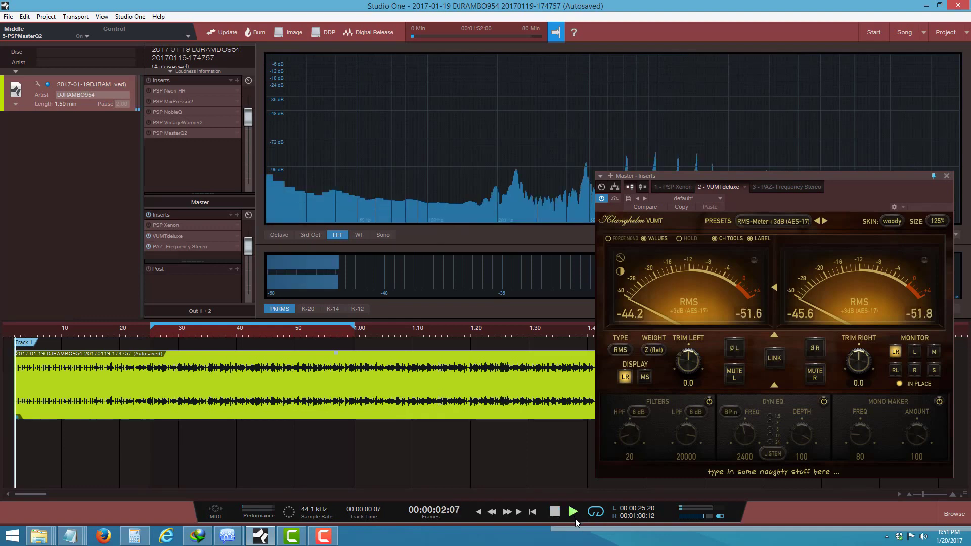
Play from the loop start at about 25 seconds, compare by switching all track inserts off and on, and stop with them on.
click(156, 332)
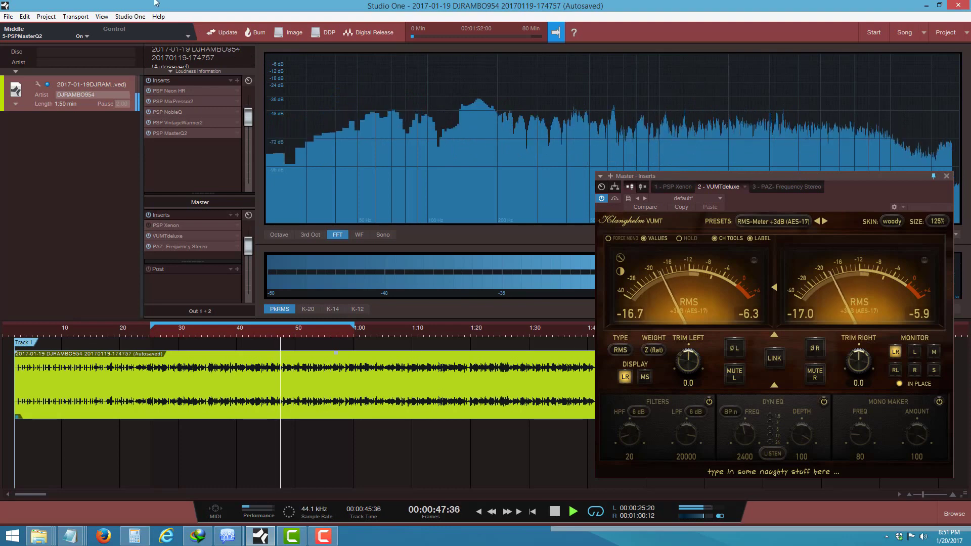
click(148, 81)
click(148, 81)
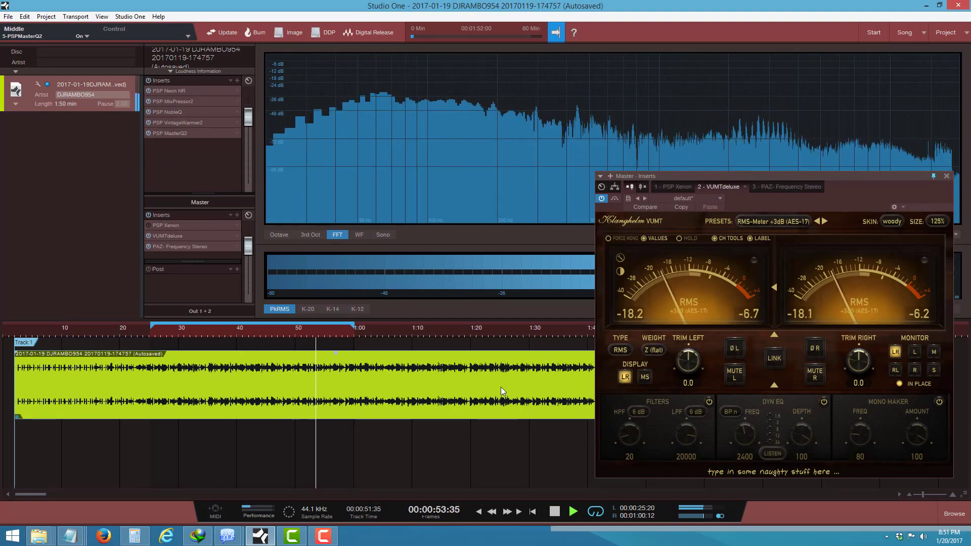
click(554, 511)
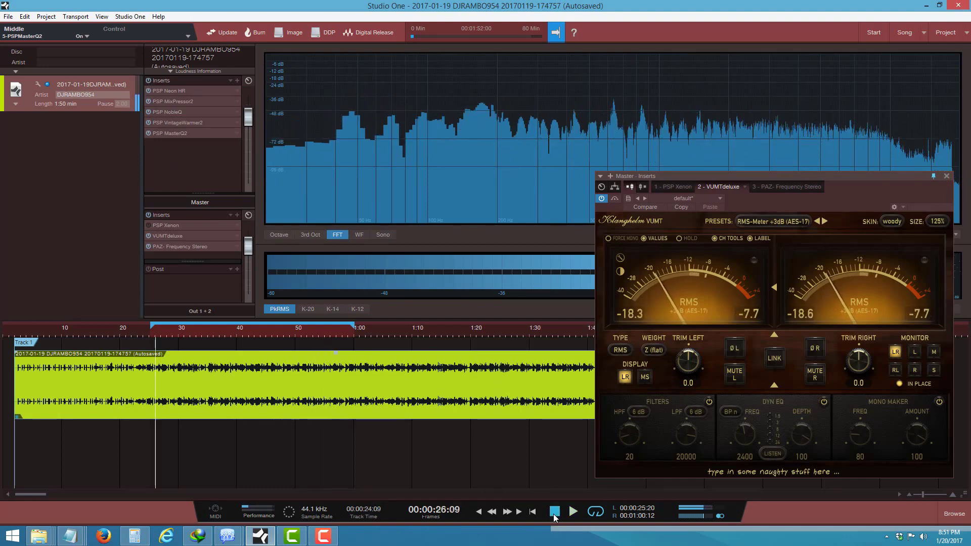
Switch on the PSP Xenon limiter in the master inserts, look through its presets keeping CD Master 3 [recon], and start playback.
click(158, 226)
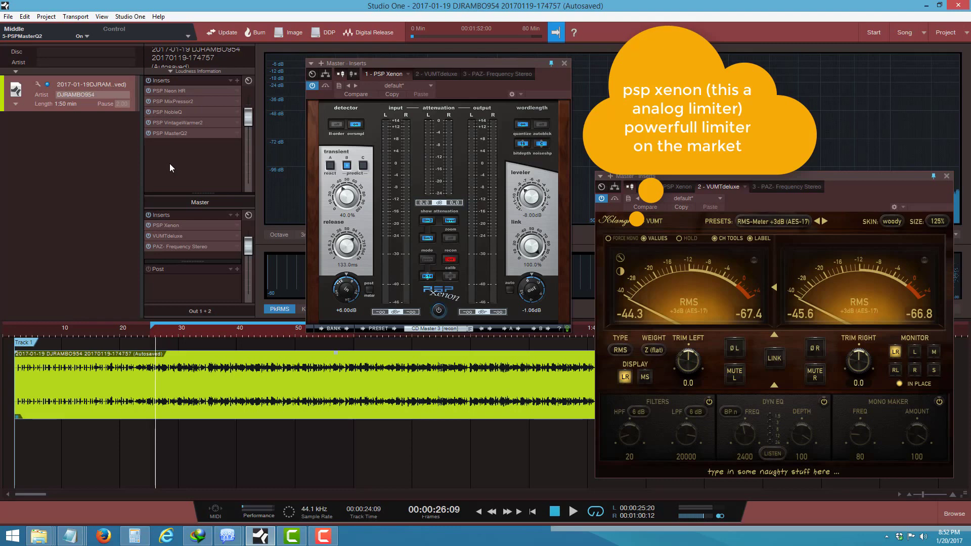
click(469, 330)
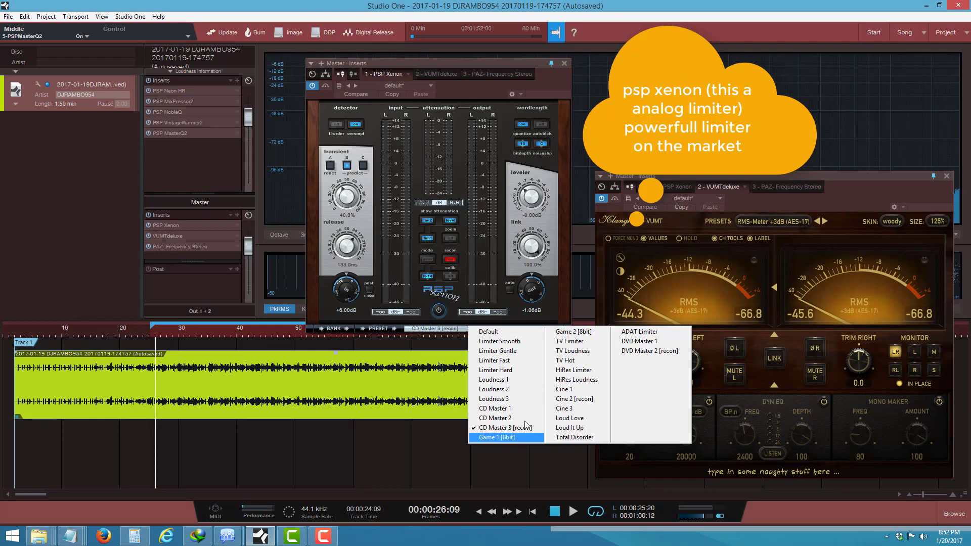
drag(563, 81, 561, 84)
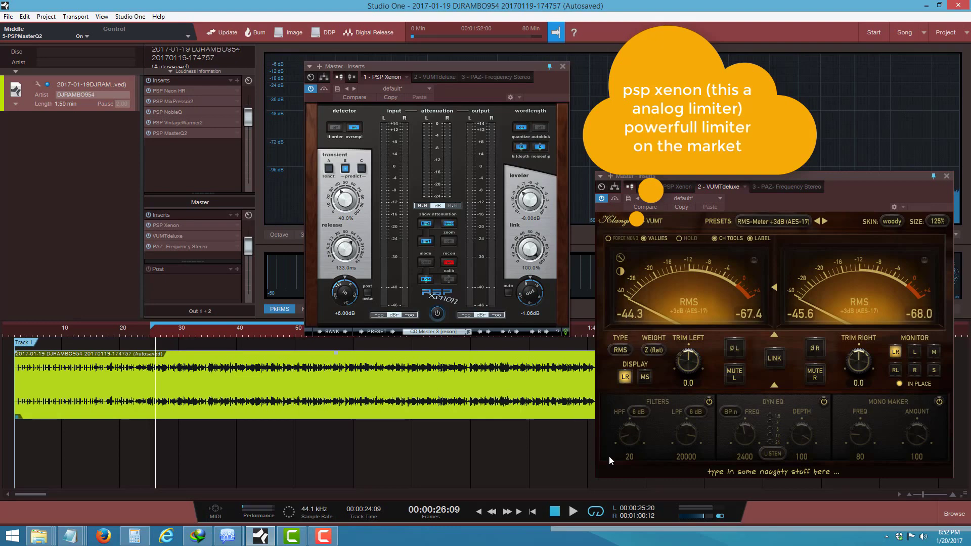
click(572, 511)
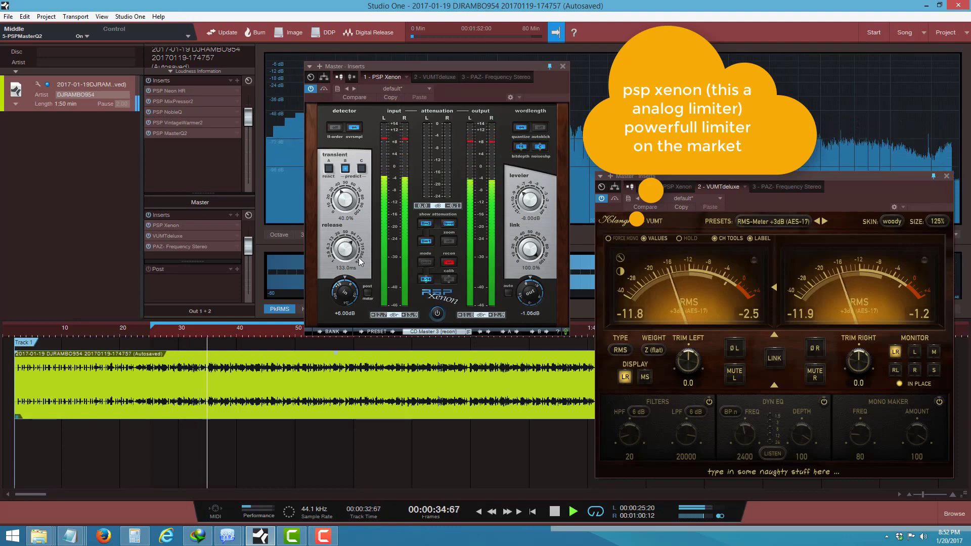
Open PSP MasterQ2 from the track inserts and switch off its middle, low-mid, high-mid and high bands.
click(184, 137)
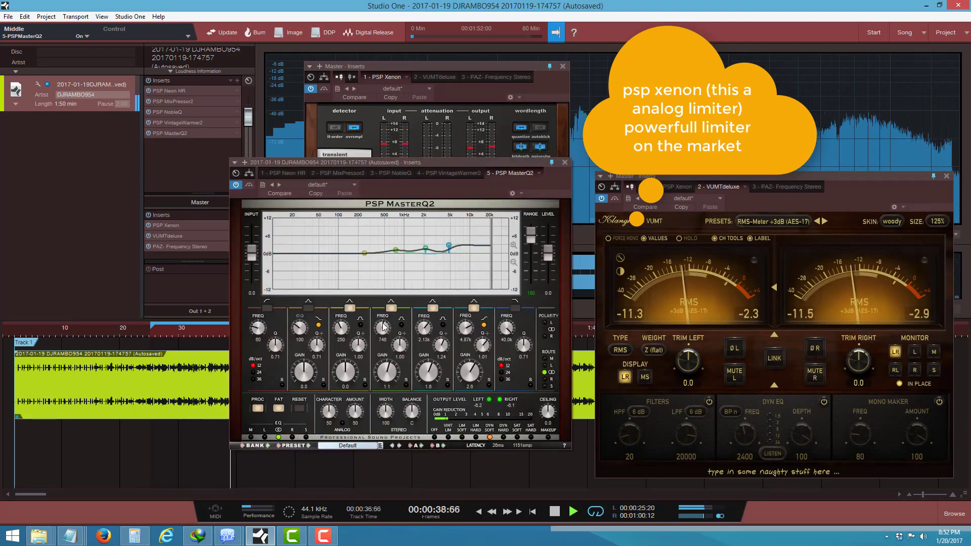
click(391, 308)
click(349, 307)
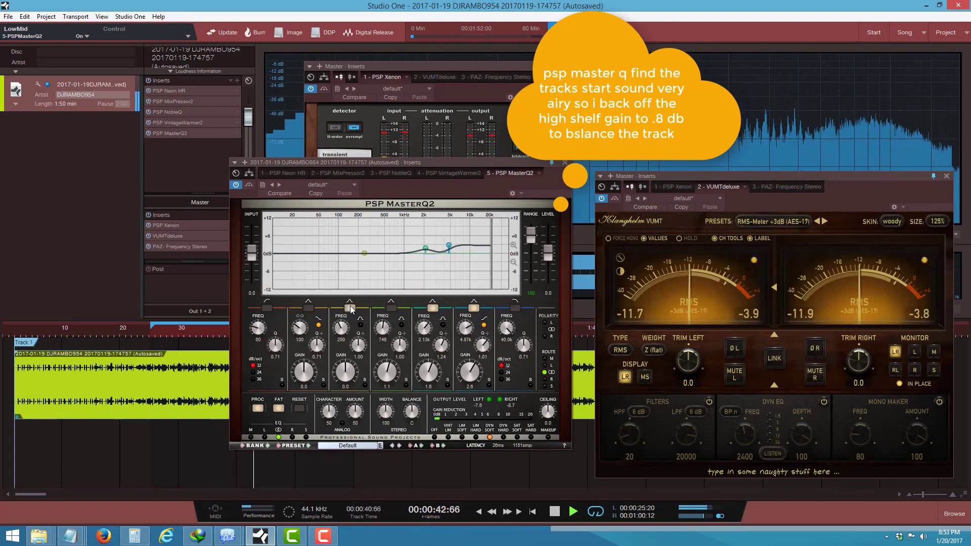
click(432, 308)
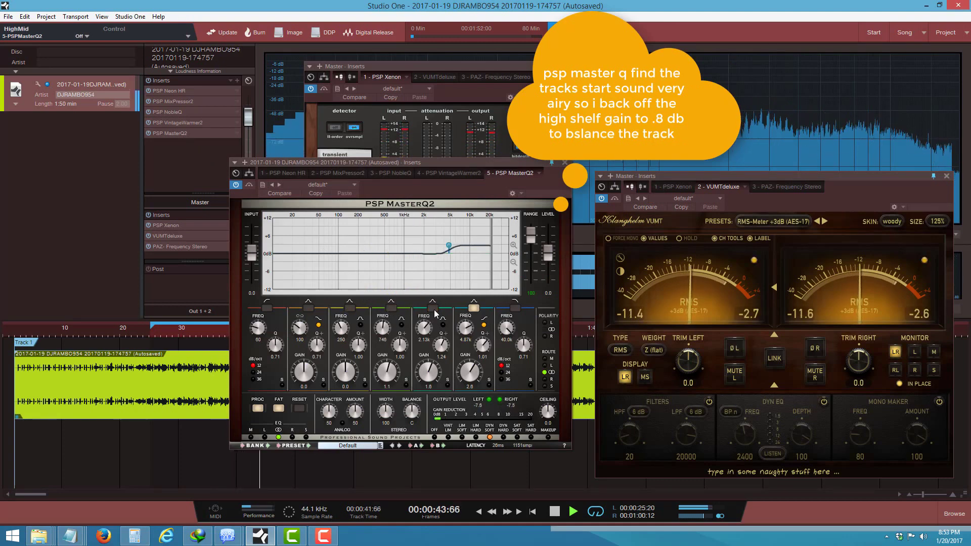
click(471, 308)
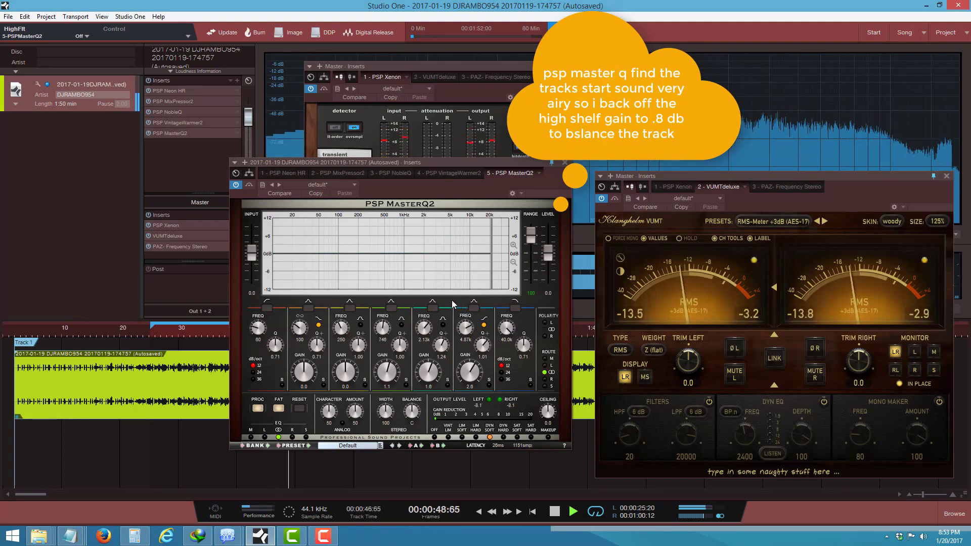
Switch MasterQ2's high and high-mid bands back on with gains of about 0.6 dB and 0.4 dB, and close the plug-in.
click(473, 308)
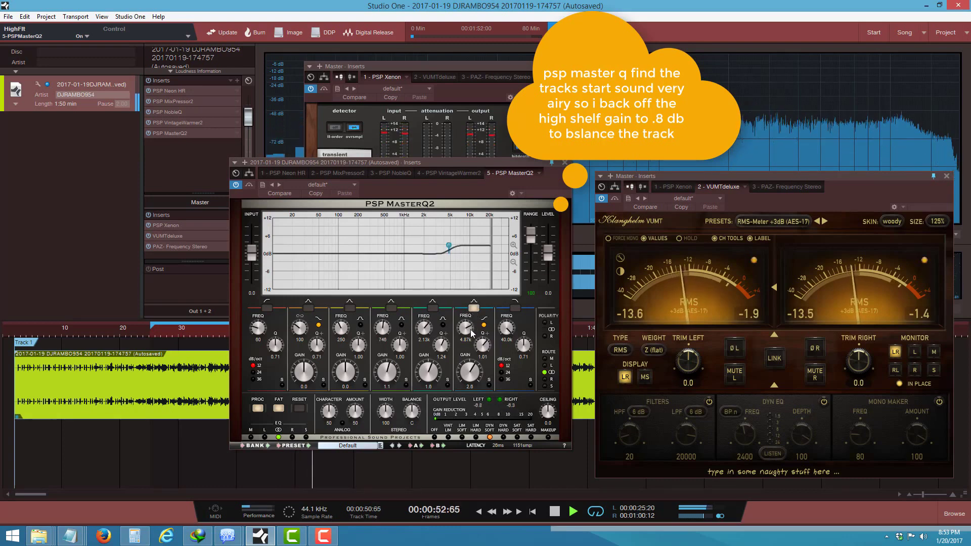
mouse_move(466, 376)
mouse_down()
mouse_move(466, 384)
mouse_move(466, 371)
mouse_up()
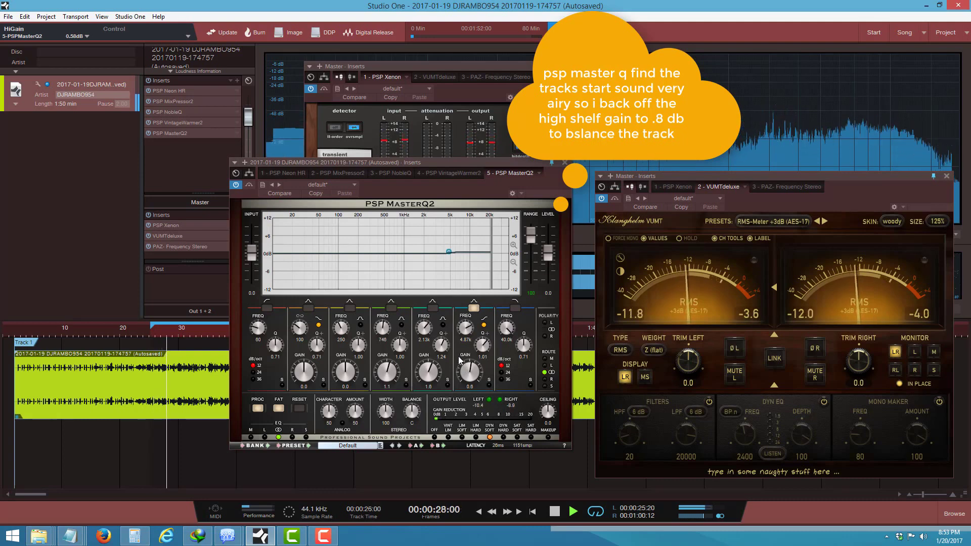
drag(430, 377, 429, 383)
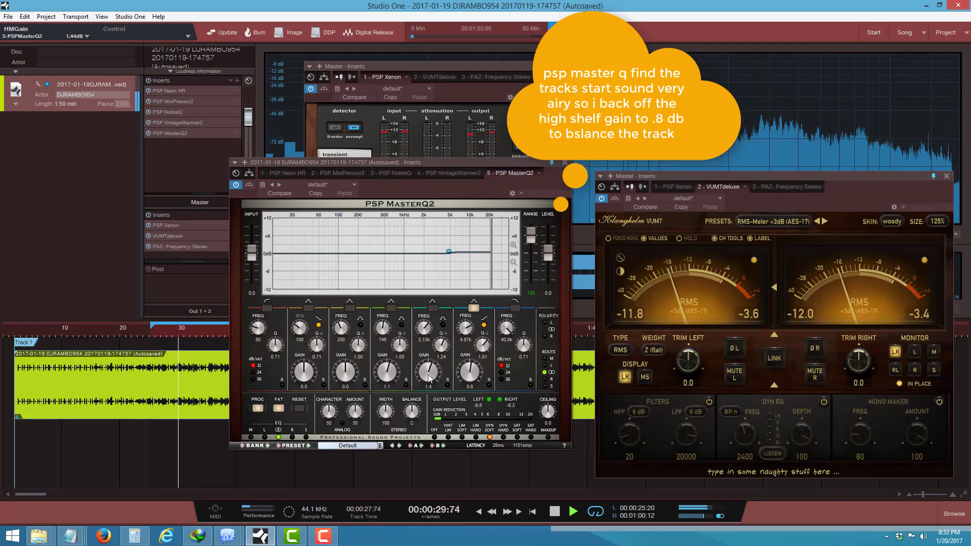
click(432, 308)
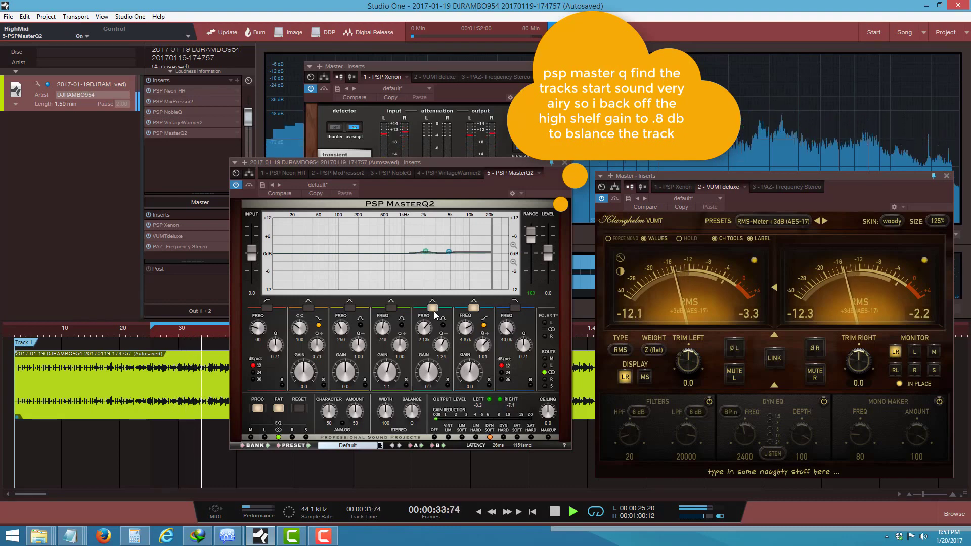
drag(427, 372, 421, 375)
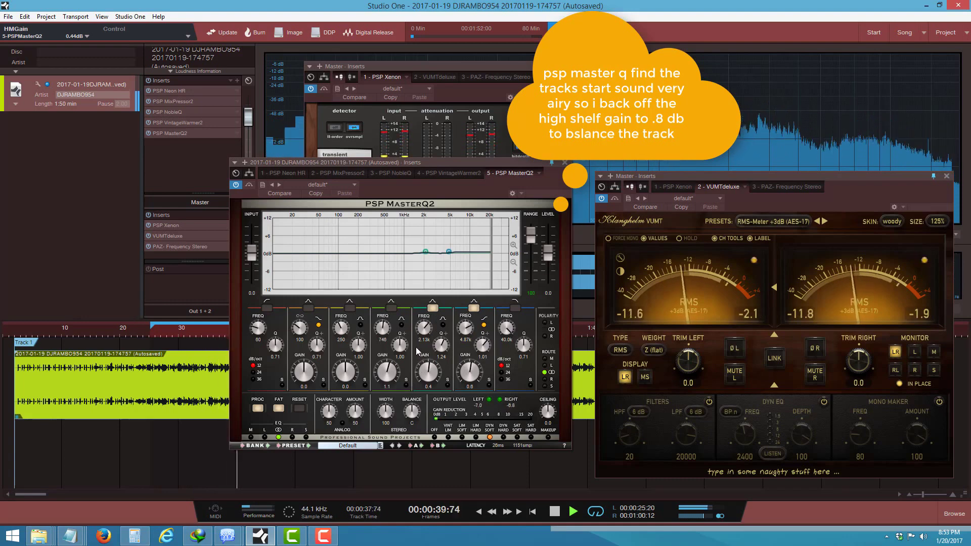
click(565, 162)
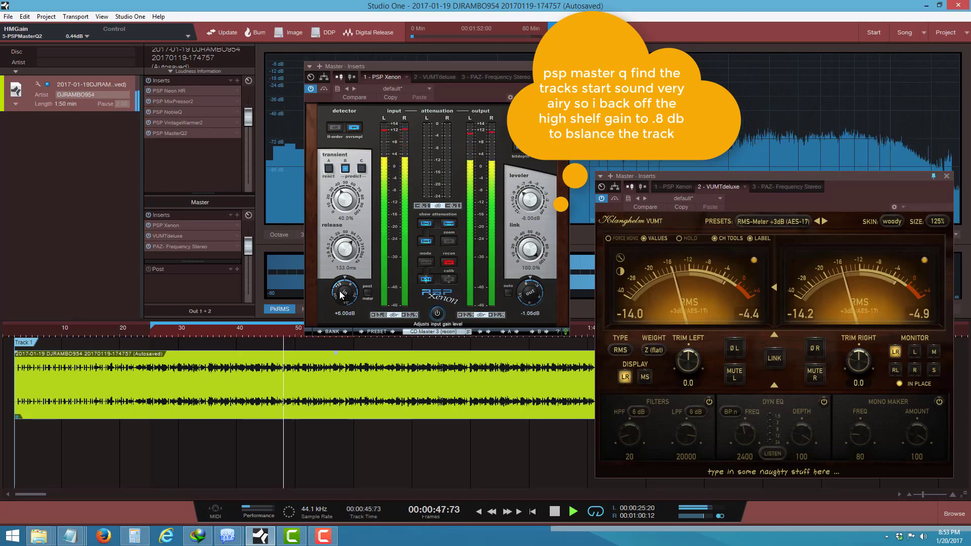
Raise PSP Xenon's input gain gradually to +7.92 dB while listening, and stop playback.
scroll(341, 293, up, 2)
scroll(341, 293, up, 4)
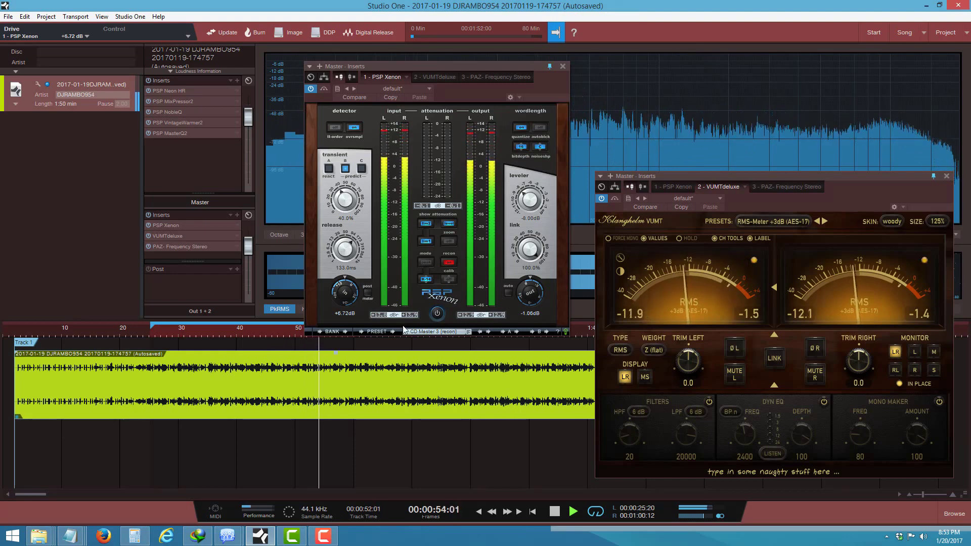
scroll(341, 296, up, 2)
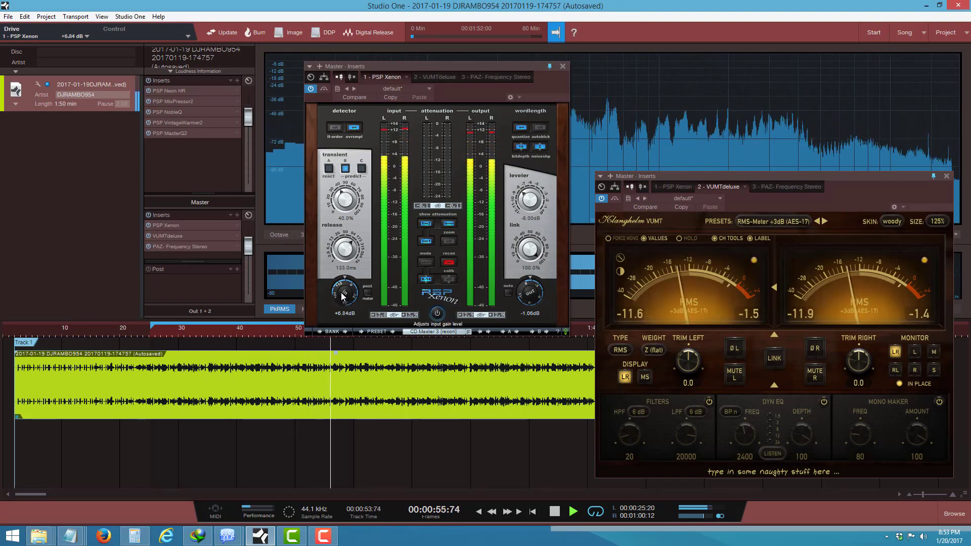
scroll(342, 295, up, 4)
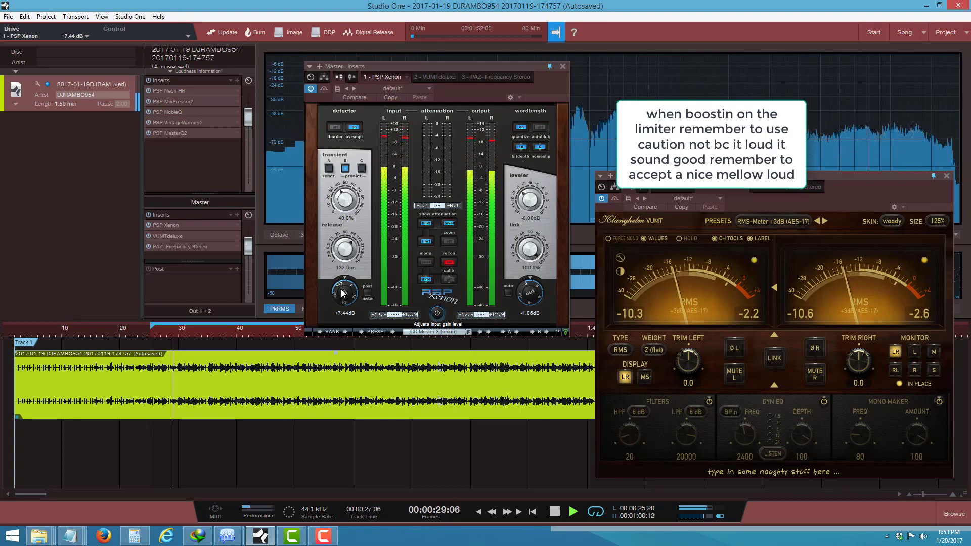
scroll(348, 295, up, 1)
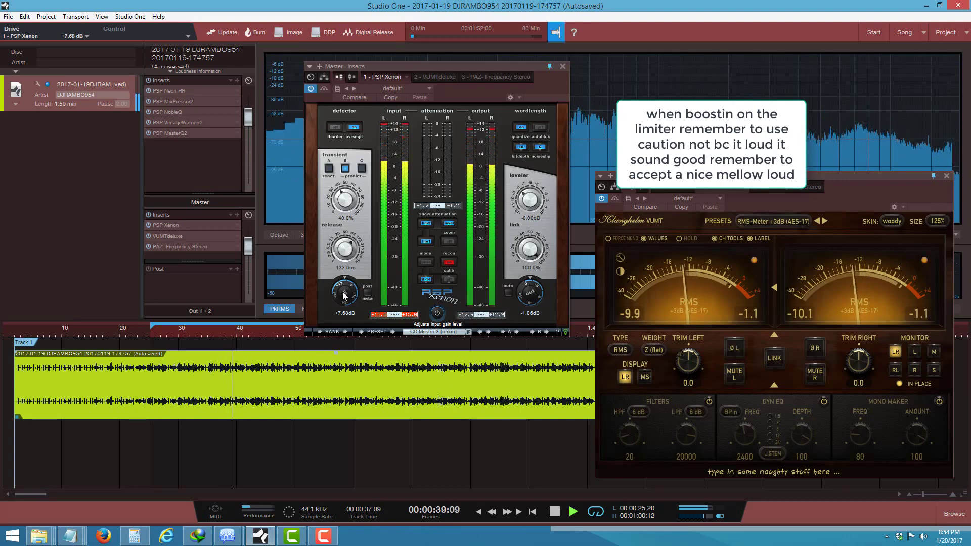
drag(347, 293, 336, 297)
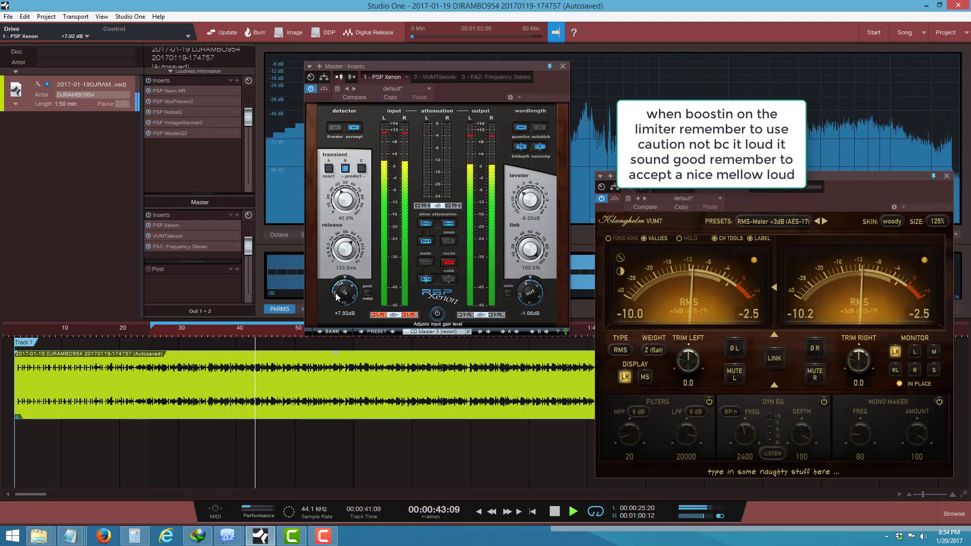
drag(336, 297, 342, 298)
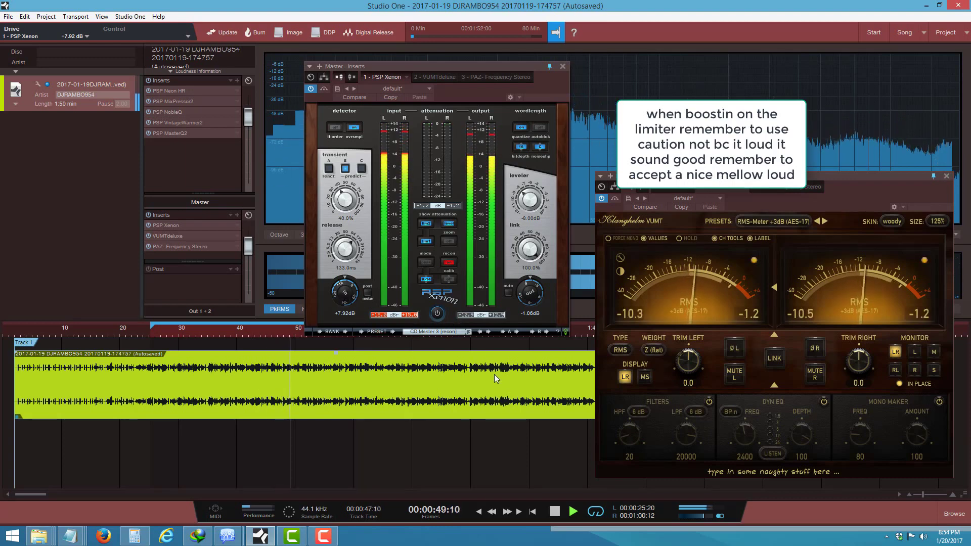
key(space)
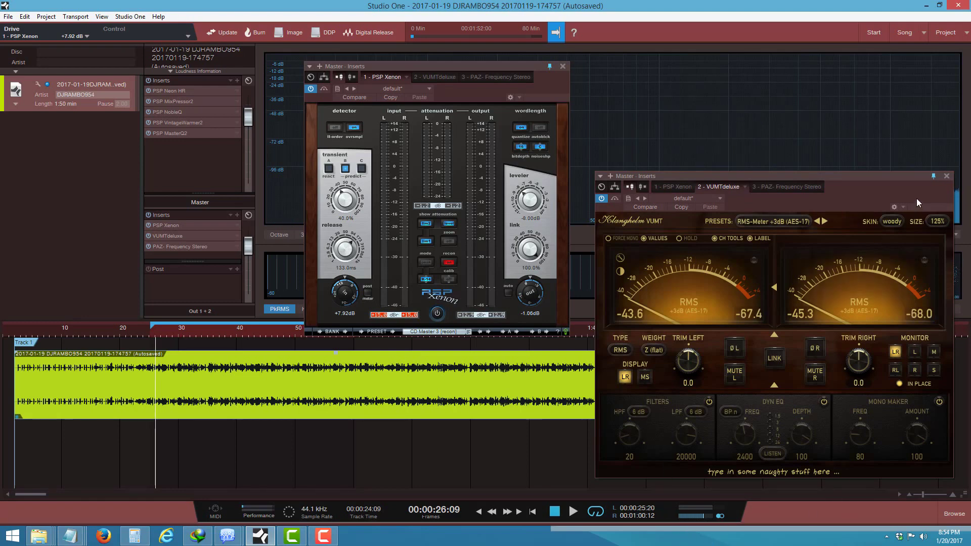
Move the VUMTdeluxe meter over the PSP Xenon window and pause the screen recorder.
drag(933, 196, 827, 158)
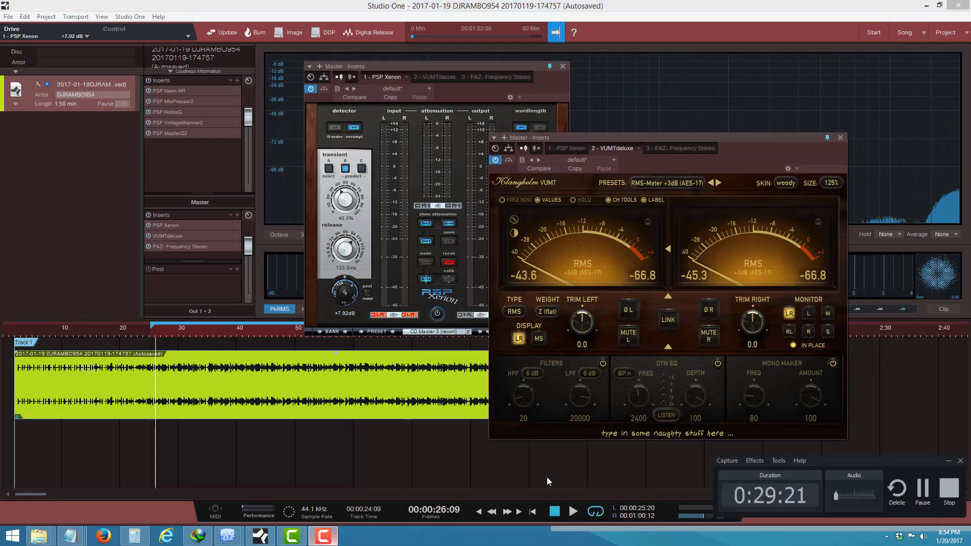
click(323, 536)
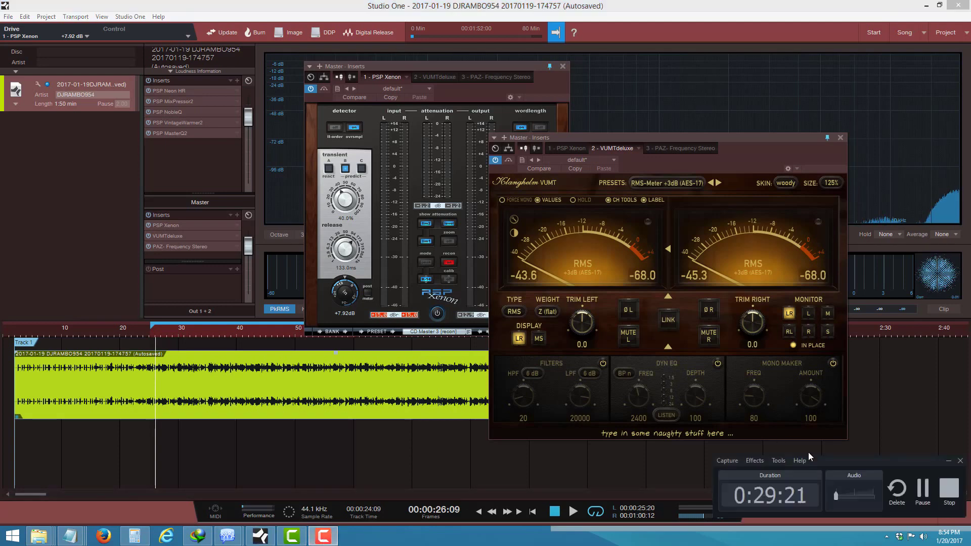
click(922, 488)
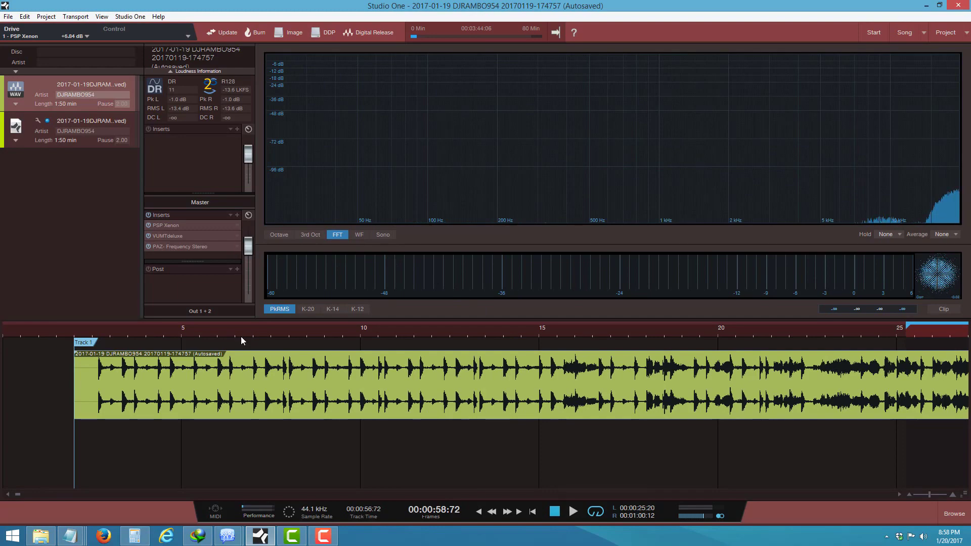
Show the whole loop range in the timeline and compare the loudness information of the rendered WAV track and the original song track.
drag(677, 328, 590, 309)
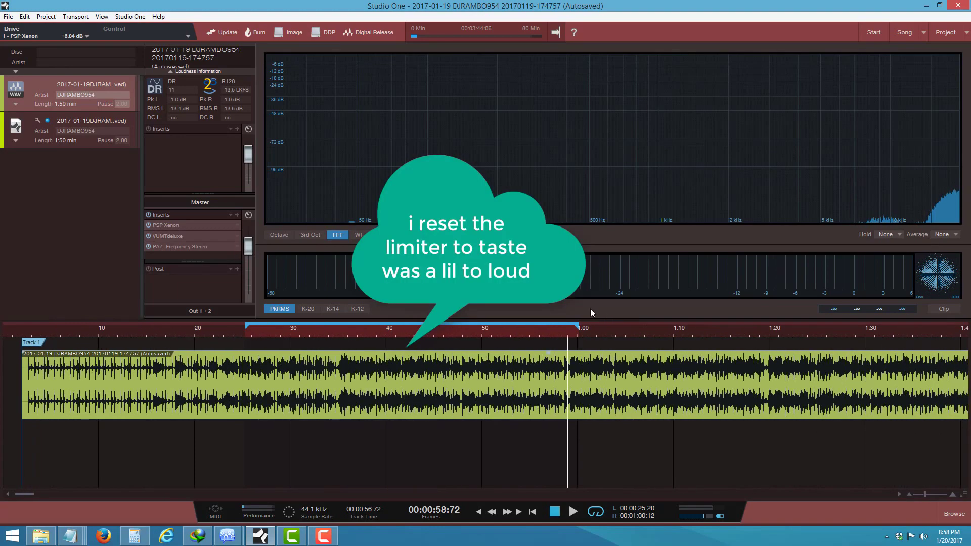
click(197, 73)
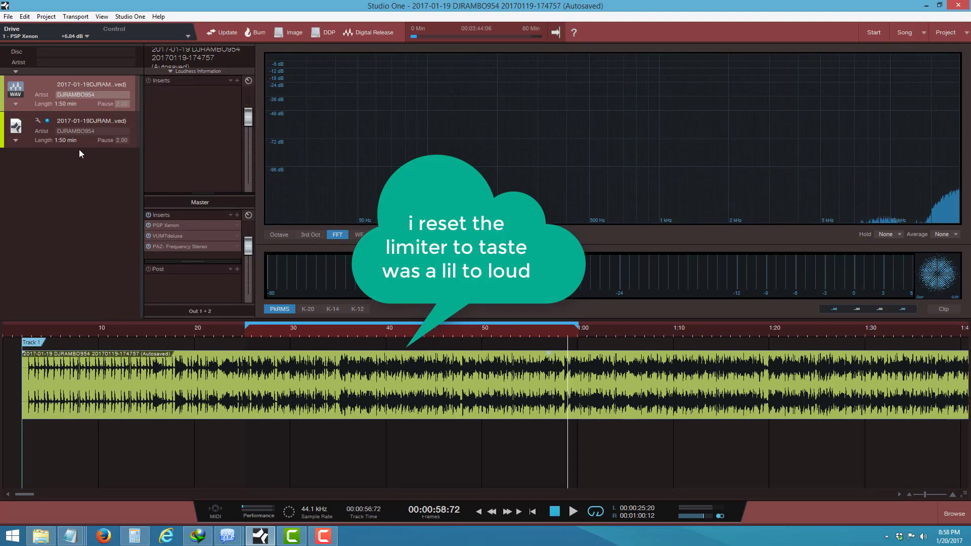
click(55, 144)
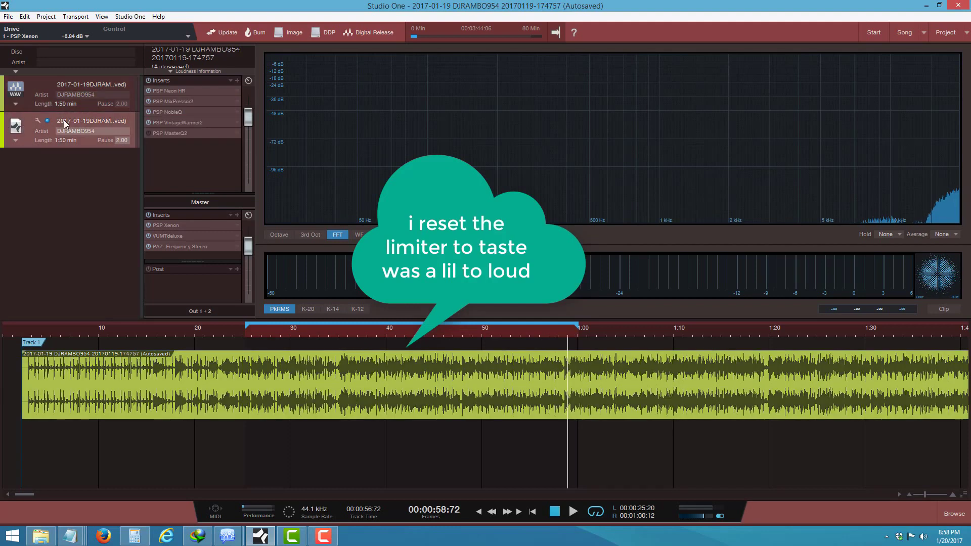
click(202, 71)
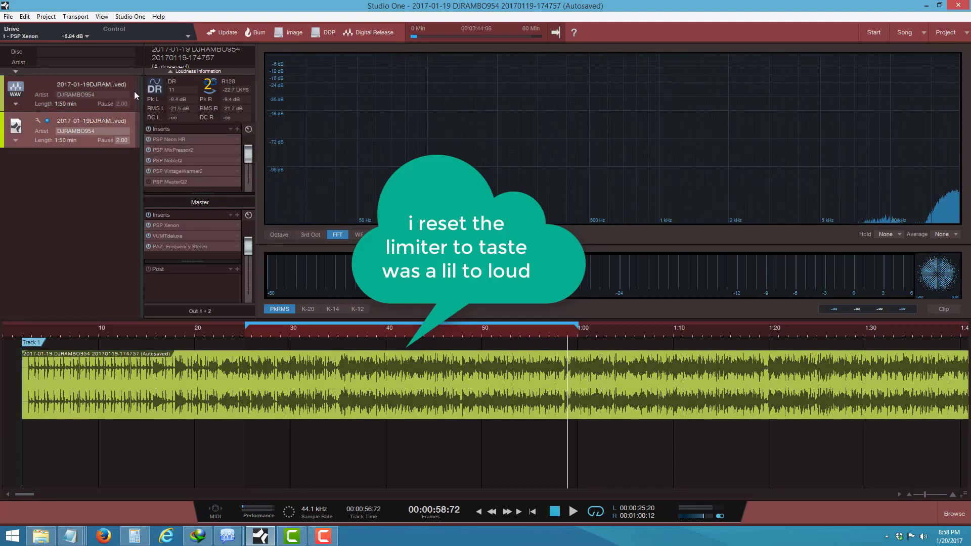
click(16, 99)
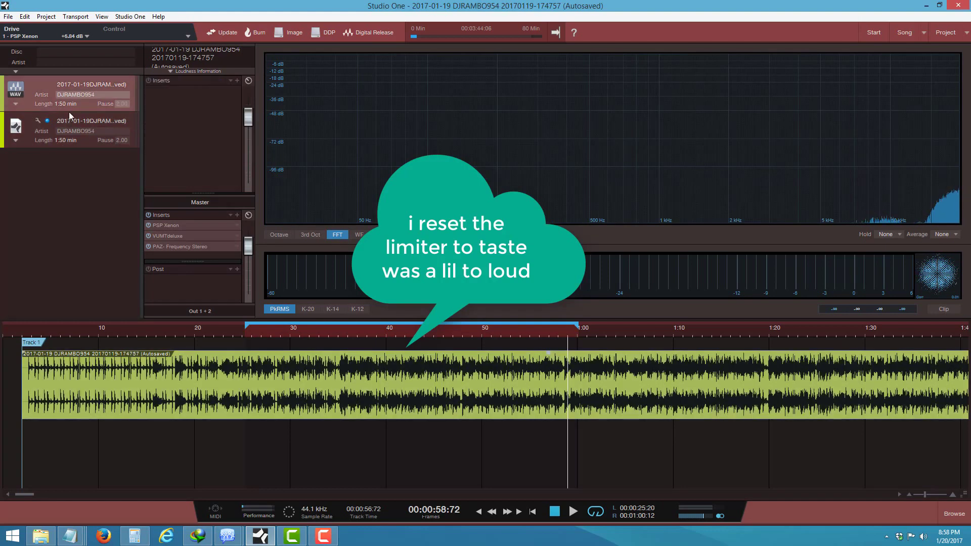
click(188, 71)
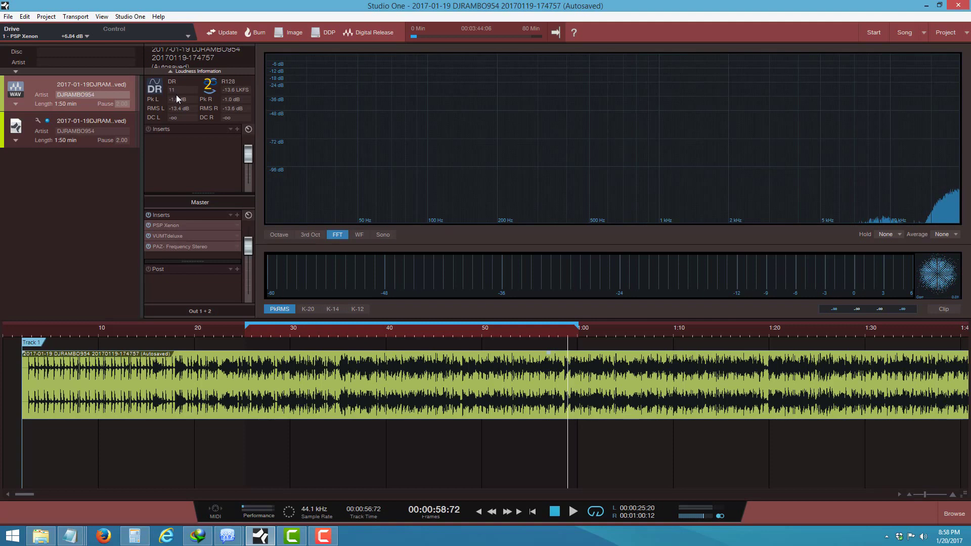